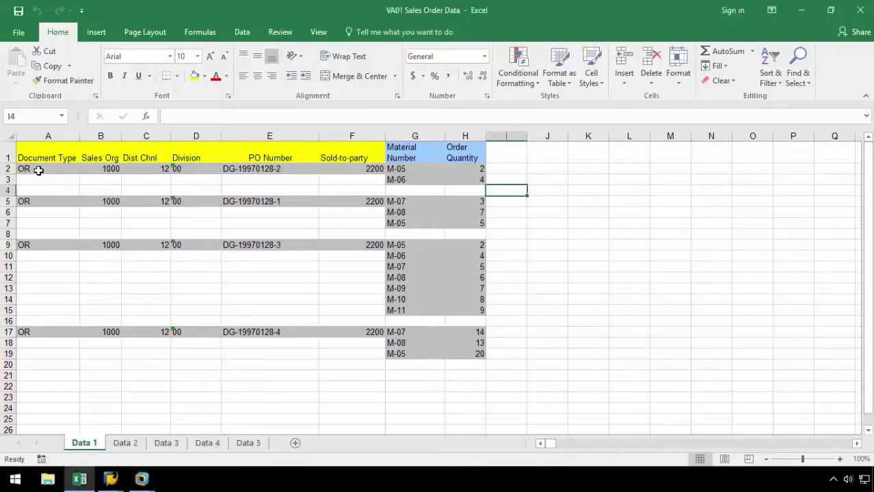
Review the first order and sheets Data 1–Data 5, then minimize the VA01 Sales Order Data workbook.
left_click_drag(39, 170, 479, 181)
left_click(506, 190)
left_click(137, 444)
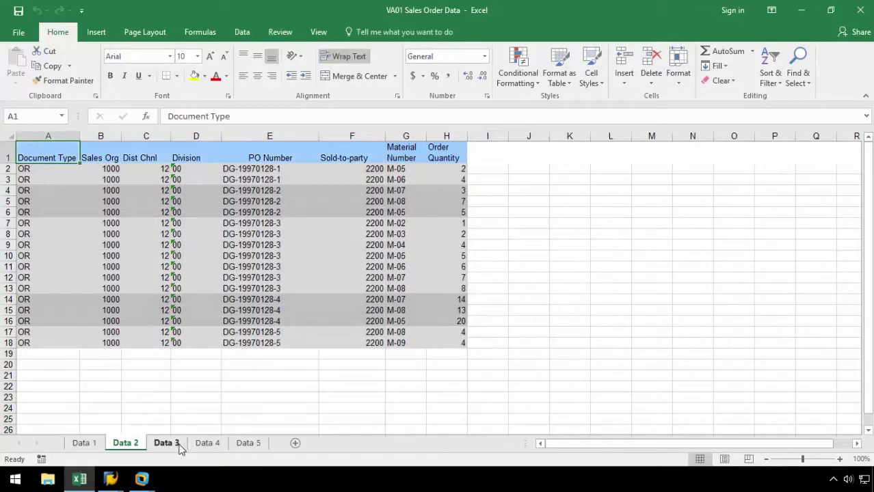
left_click(175, 445)
left_click(210, 444)
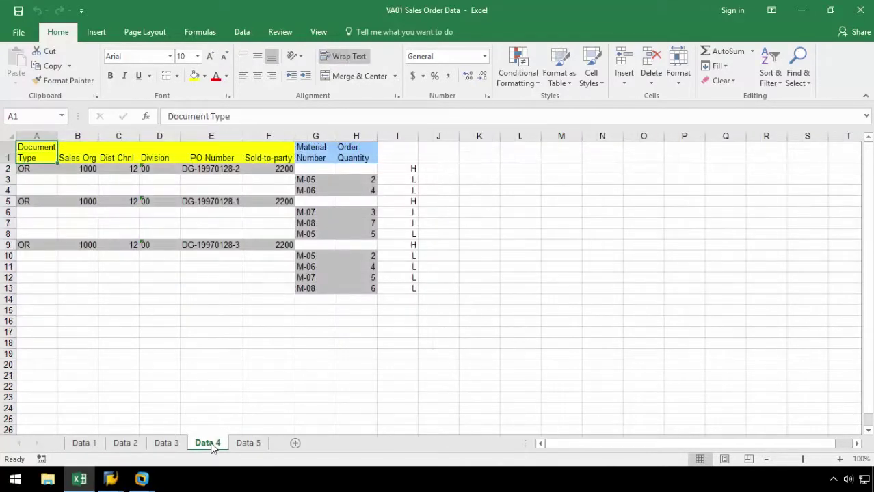
left_click(247, 445)
left_click(94, 441)
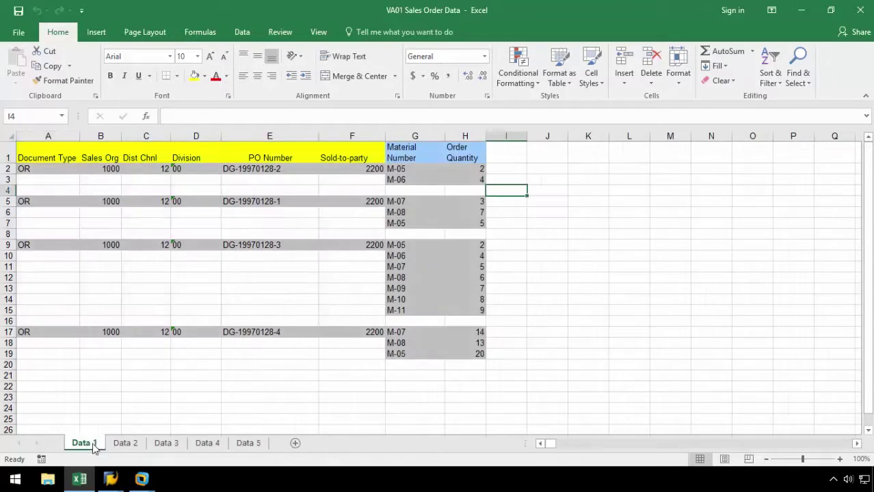
left_click(86, 478)
Launch Process Runner and start recording a new VA01 transaction process.
double_click(394, 275)
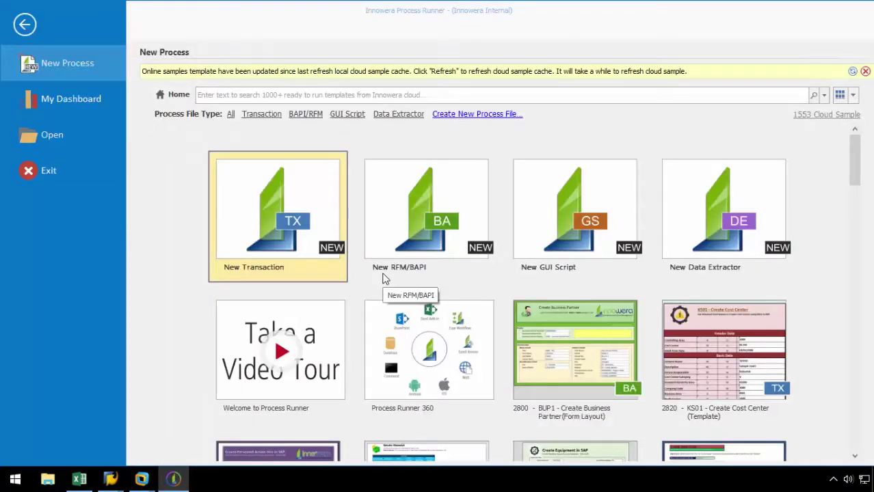
left_click(314, 237)
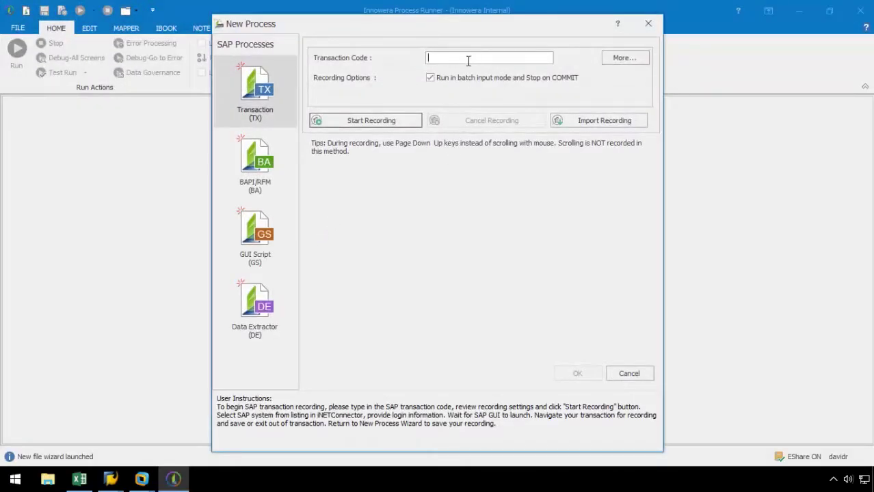
type("VA01")
left_click(405, 116)
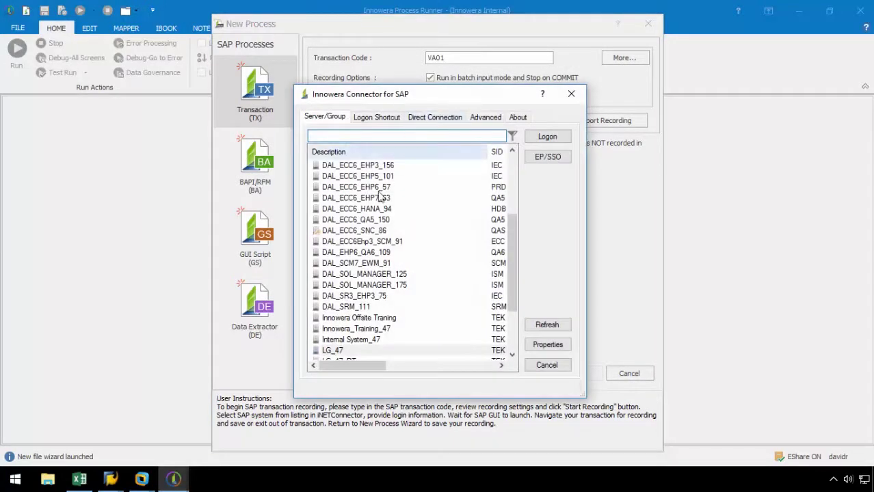
Log on to the LG_47 SAP system with the account password.
double_click(335, 350)
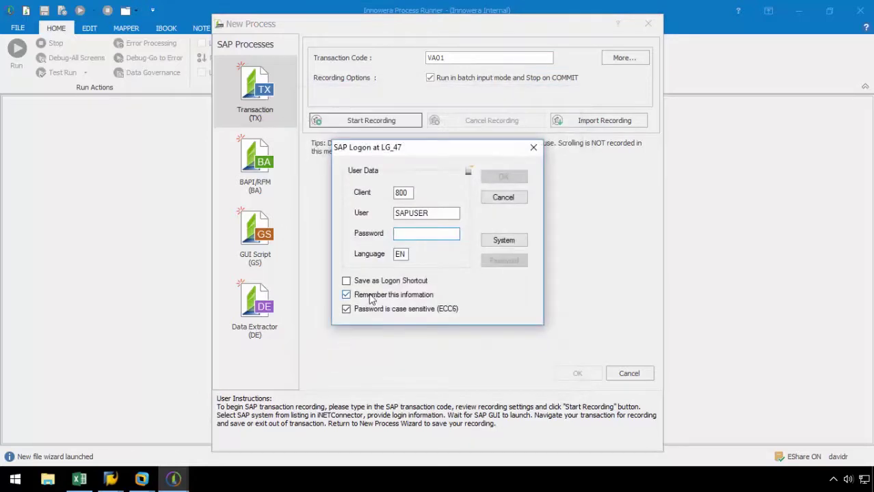
type("****")
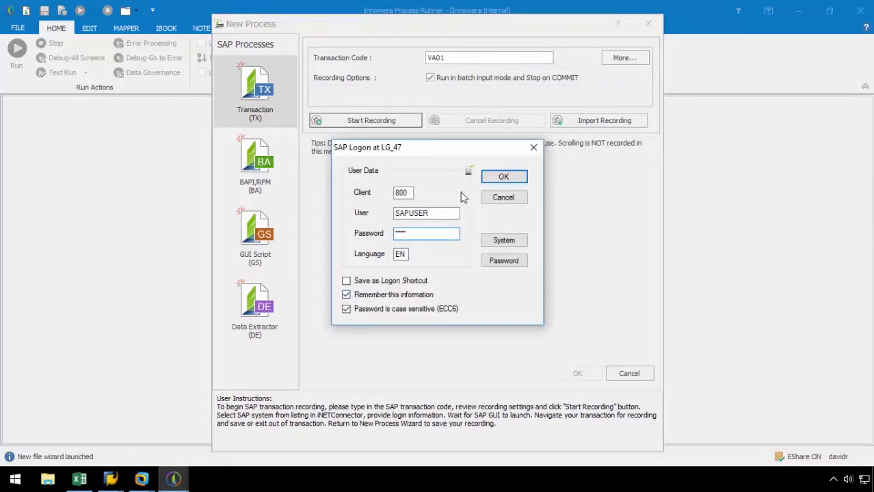
left_click(497, 175)
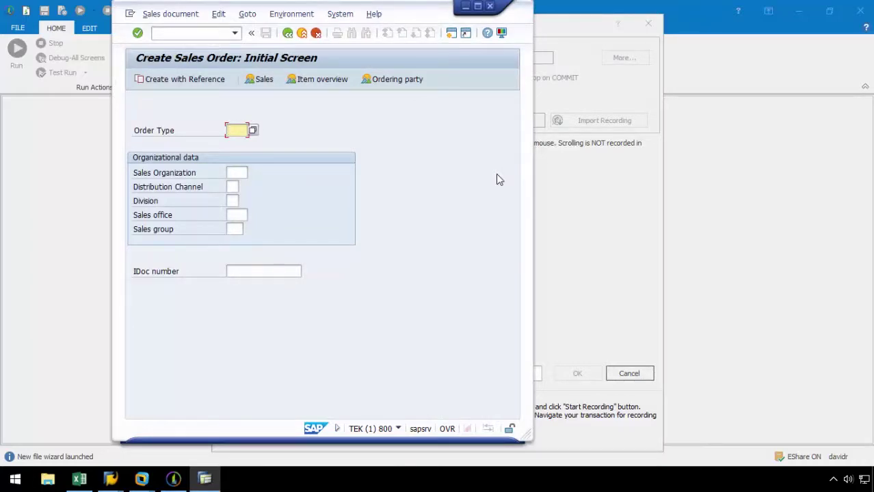
Place the SAP window beside the Excel sales order data.
left_click(79, 479)
left_click(204, 479)
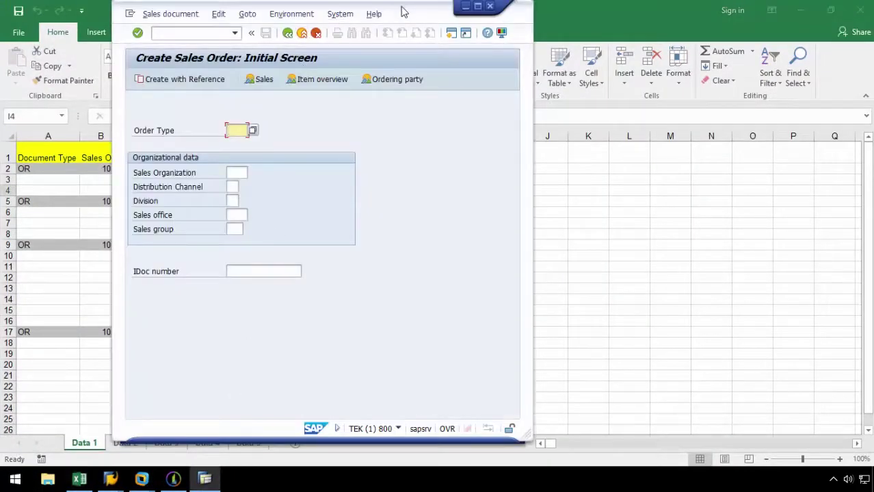
left_click_drag(413, 16, 781, 24)
Enter order type OR, sales org 1000, channel 12 and division 00 on the initial screen.
left_click(601, 140)
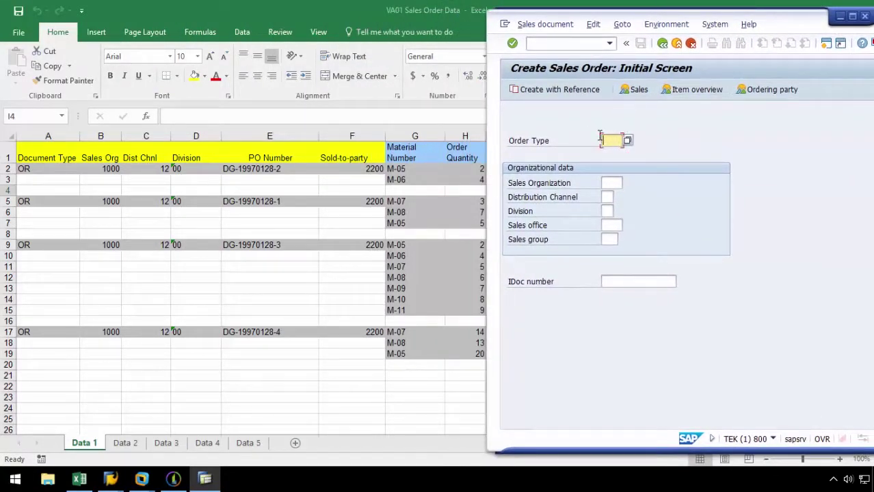
type("OR")
key("Tab")
type("1000")
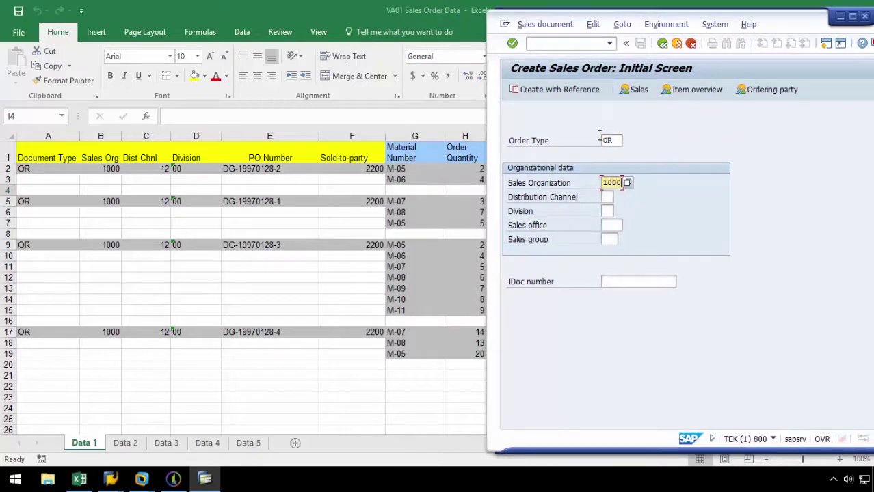
key("Tab")
type("12")
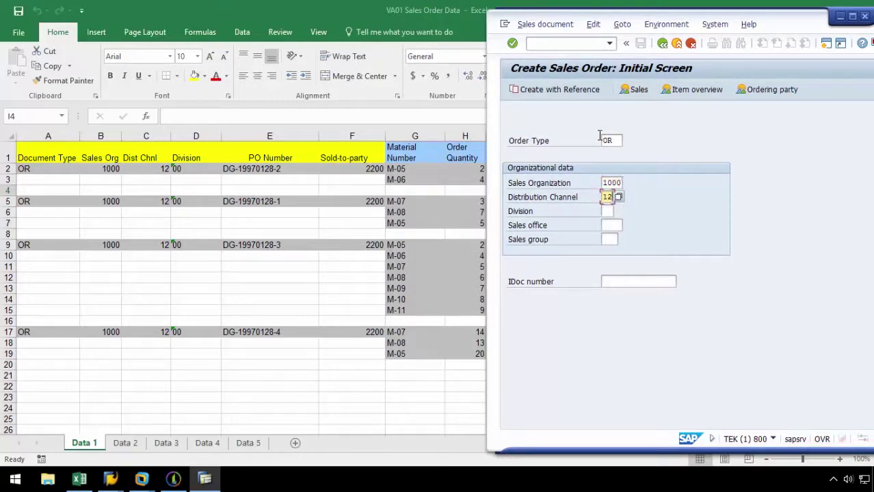
key("Tab")
type("00")
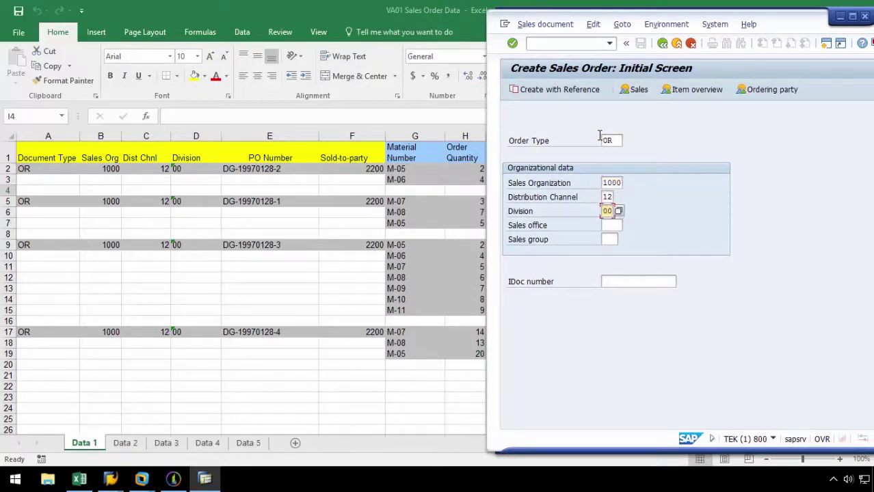
left_click(512, 43)
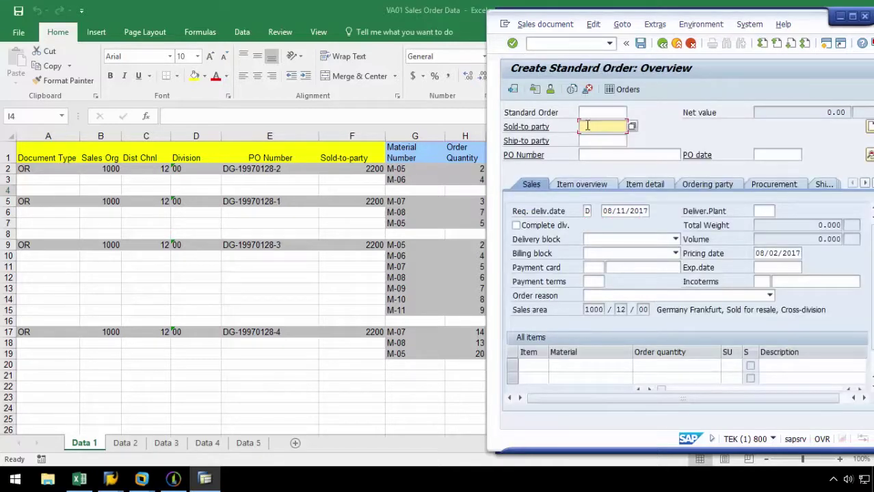
Enter sold-to party 2200 and PO number DG-19970128-2, then confirm the header.
type("2200")
left_click(609, 154)
type("DG")
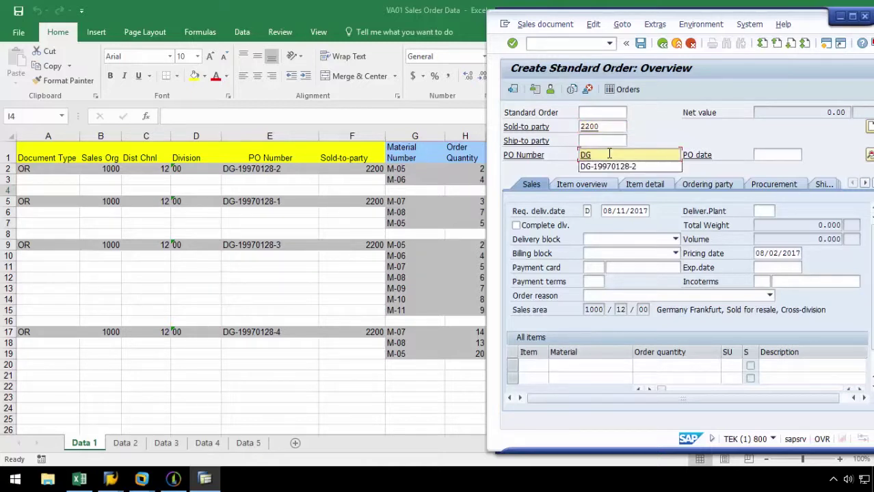
left_click(621, 168)
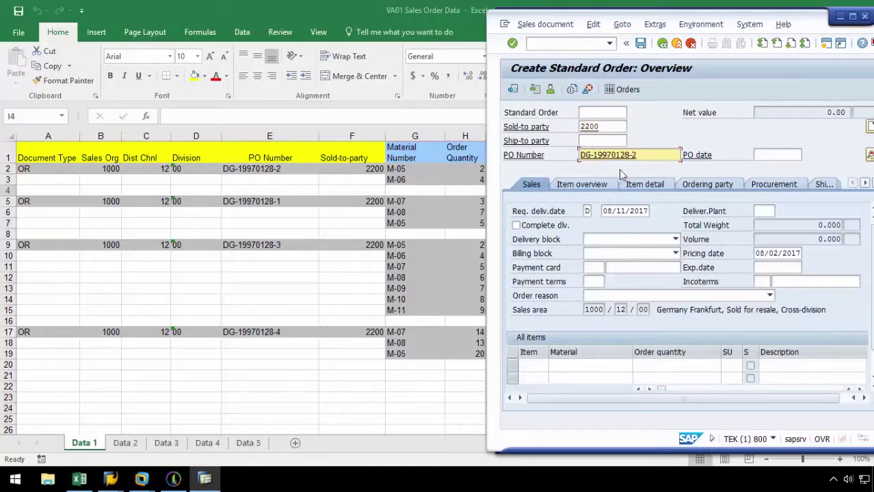
key("Return")
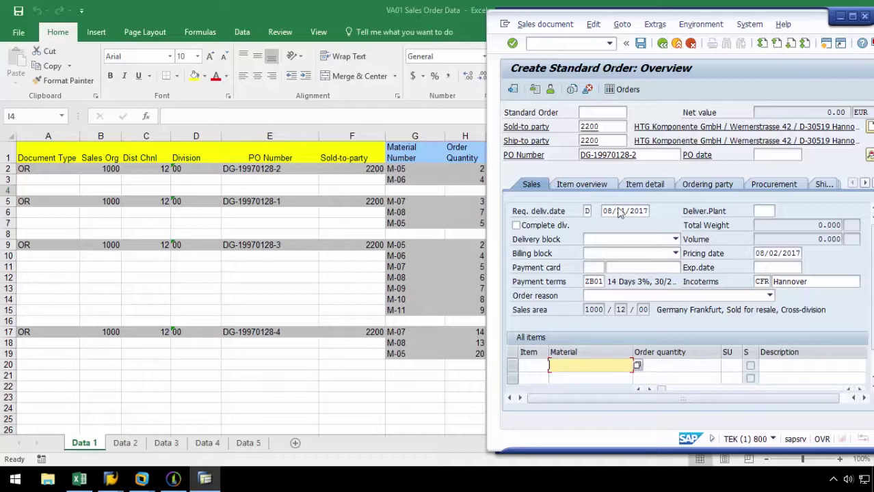
Add item M-05 with quantity 2 and save the sales order.
left_click(570, 377)
type("M-05")
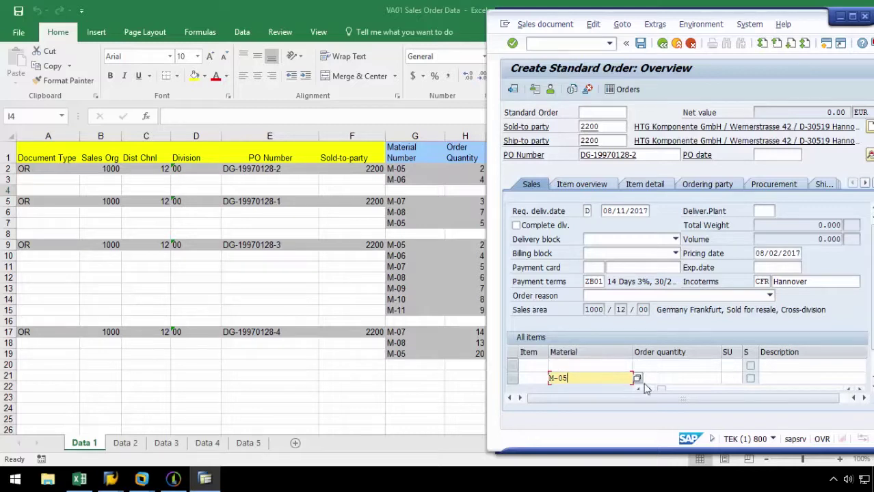
left_click(667, 379)
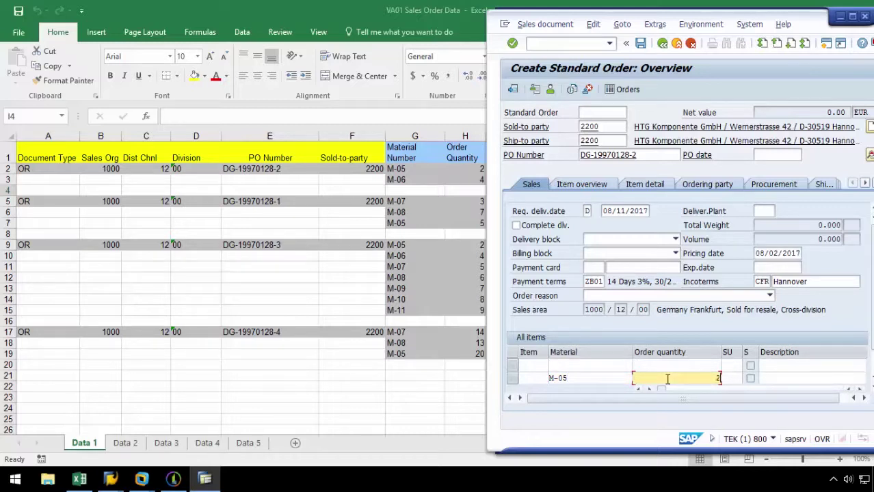
type("2")
key("Return")
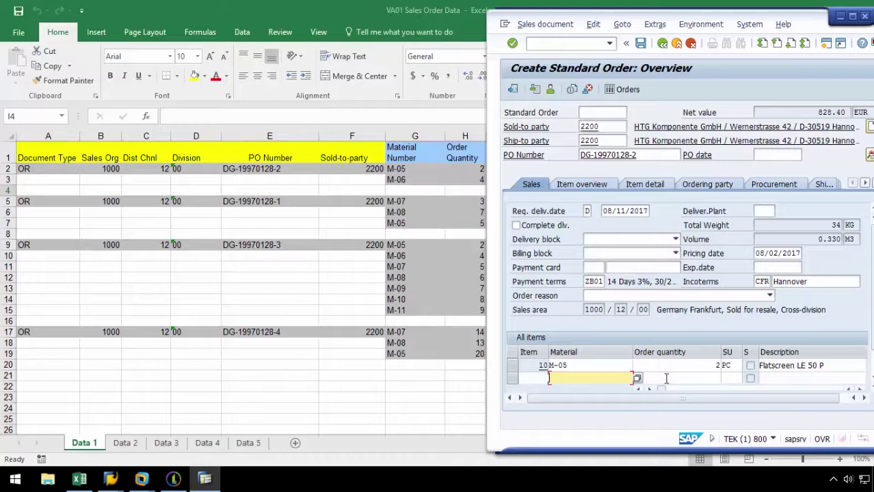
left_click(641, 43)
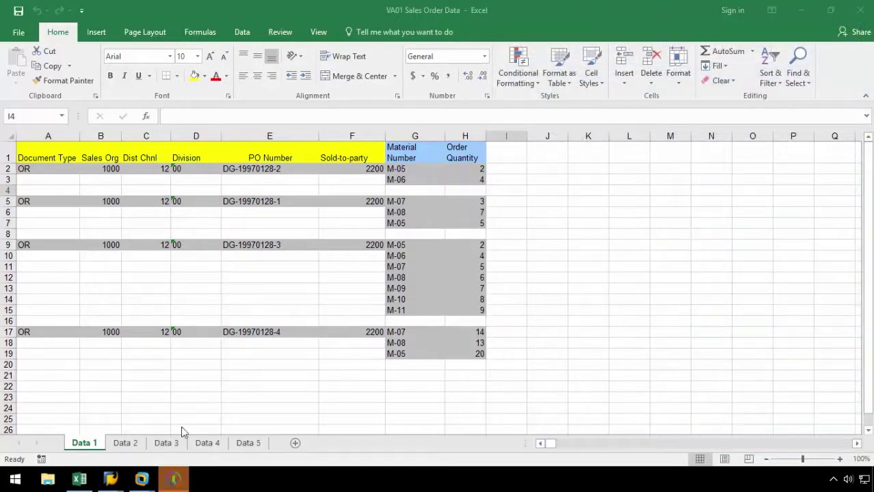
Use VA01 Sales Order Data.xlsx from the Desktop as external Excel data, keeping sheet Data 1.
left_click(174, 480)
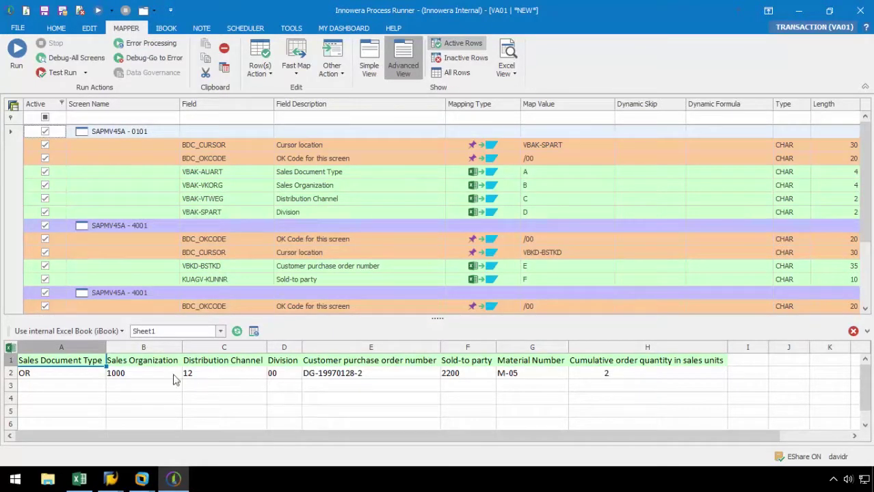
left_click(116, 332)
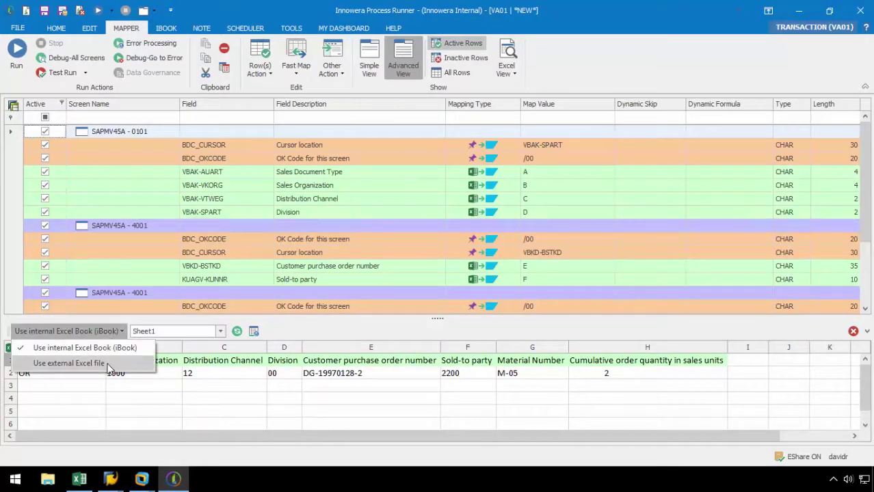
left_click(106, 365)
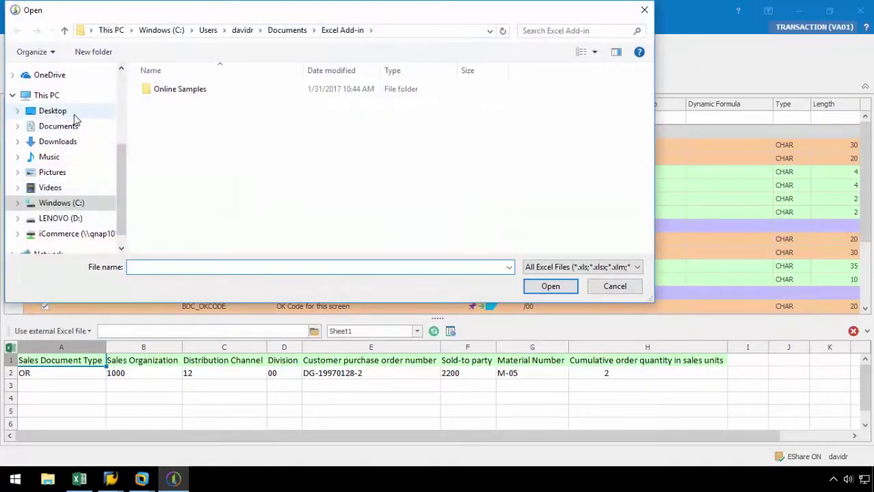
left_click(68, 112)
double_click(172, 89)
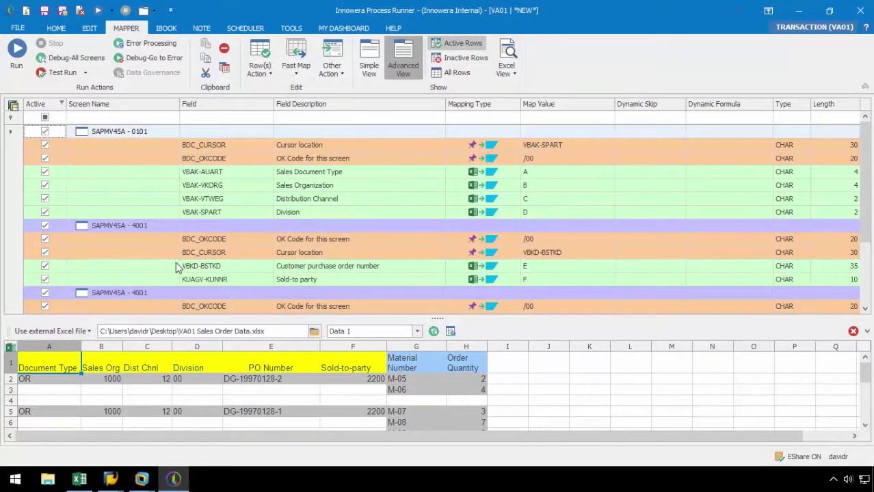
left_click(410, 332)
left_click(351, 344)
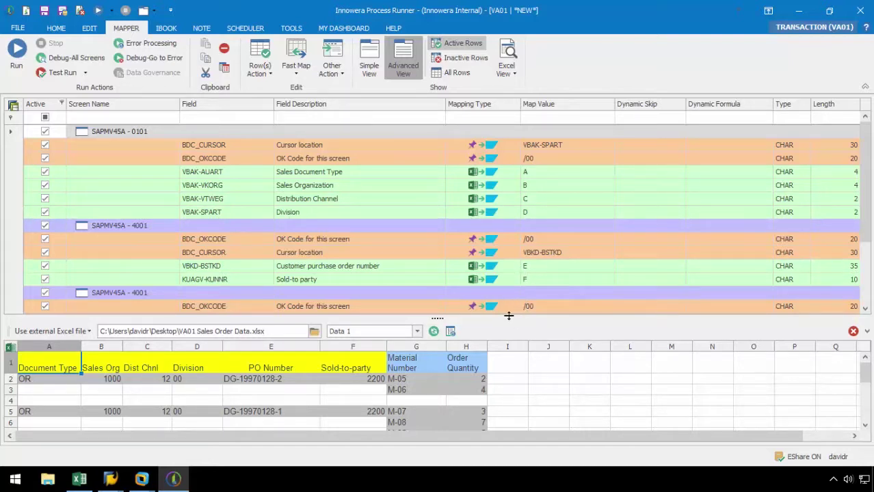
scroll(424, 272, "down", 2)
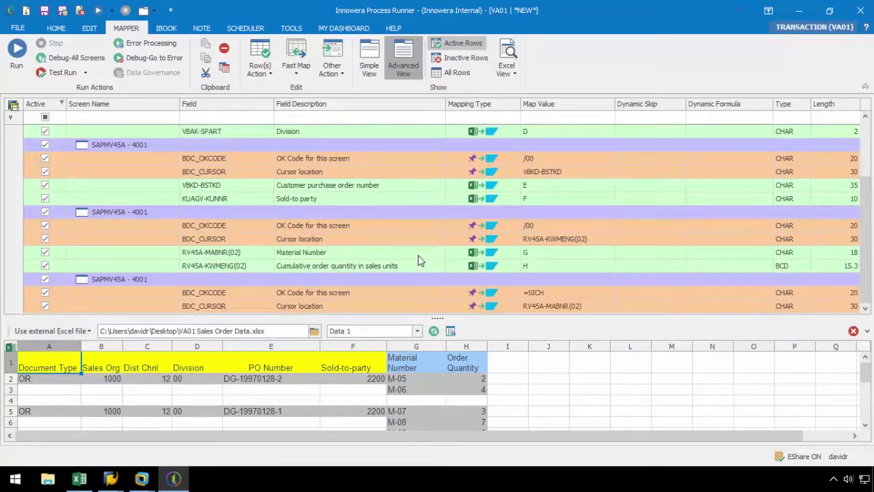
left_click(26, 213)
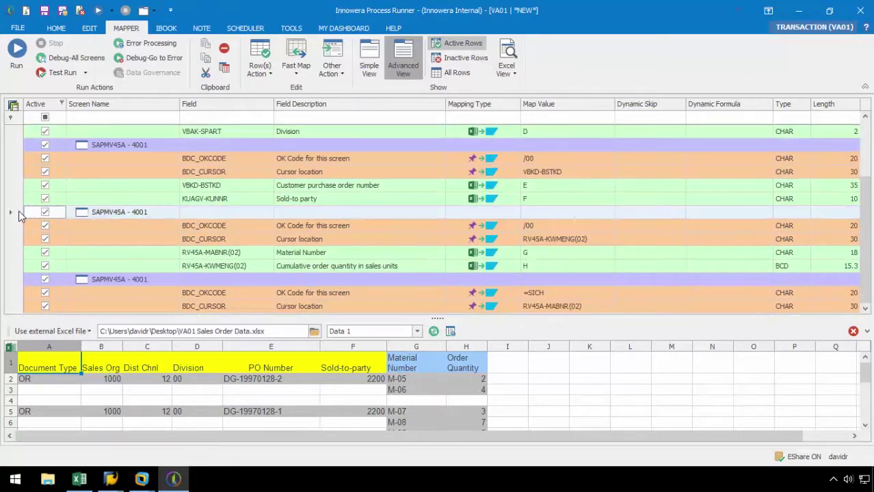
left_click(164, 215)
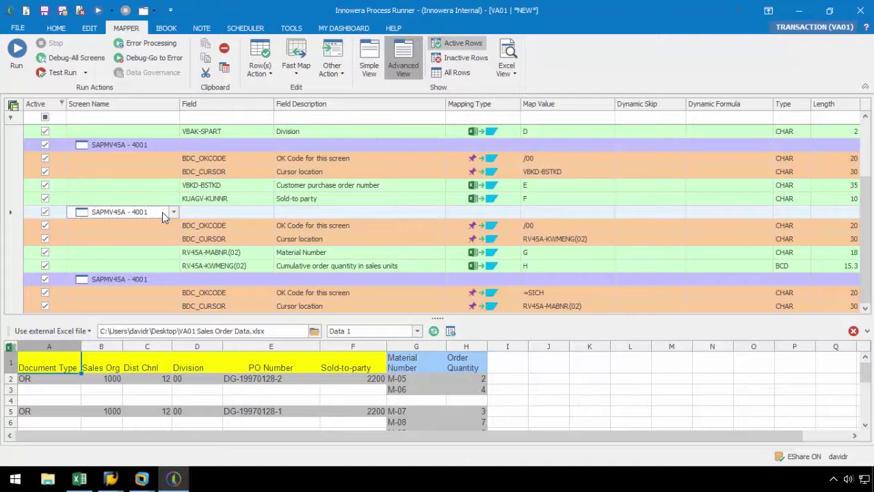
Make the SAPMV45A - 4001 row a Start Loop around Material Number and order quantity.
left_click(174, 214)
left_click(173, 214)
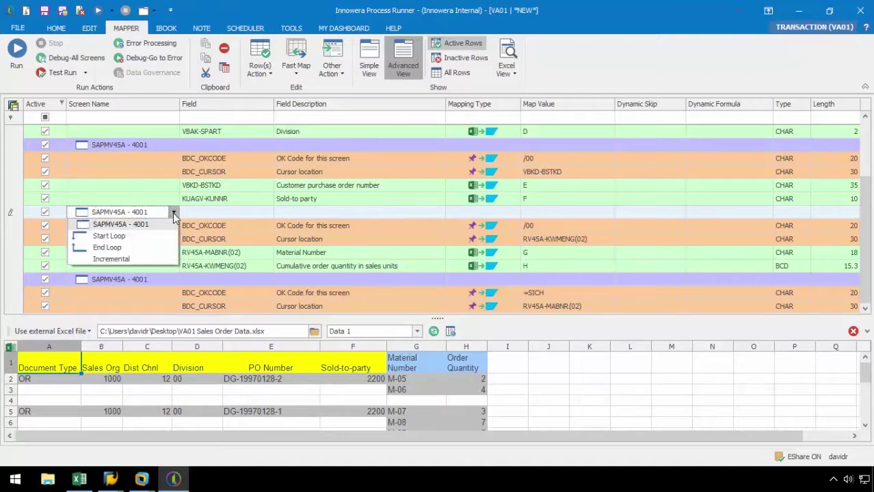
left_click(111, 236)
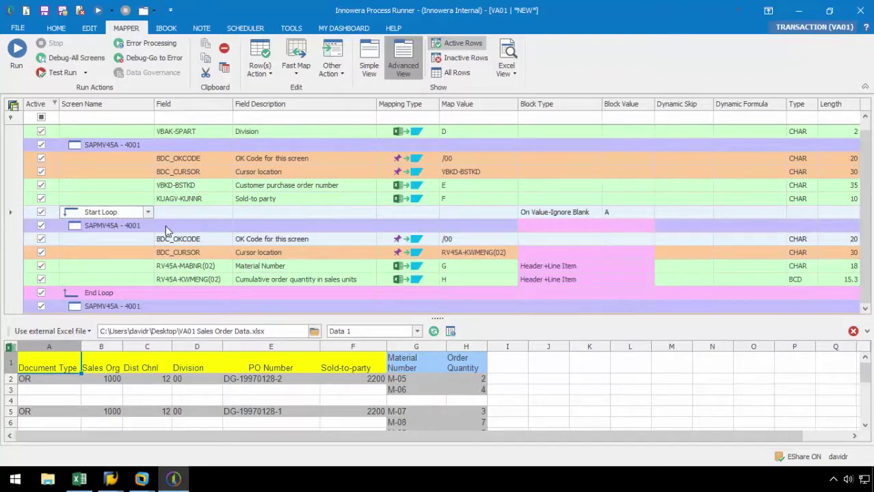
scroll(165, 228, "down", 1)
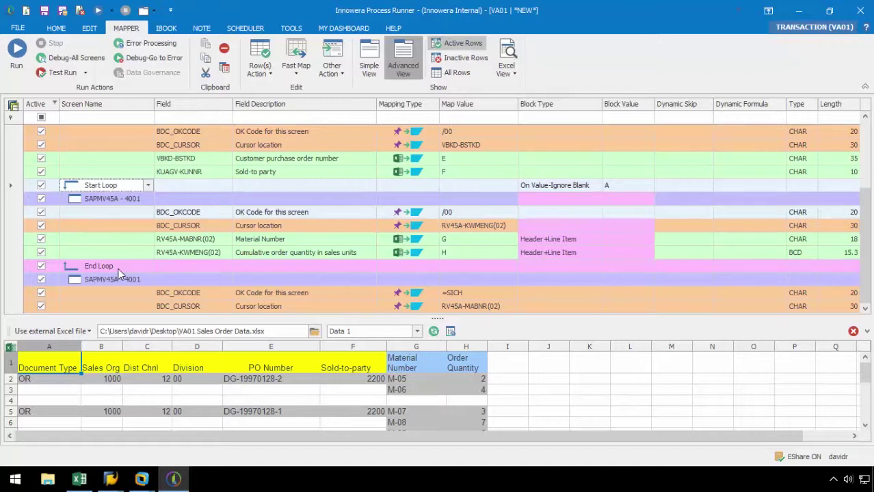
left_click(317, 239)
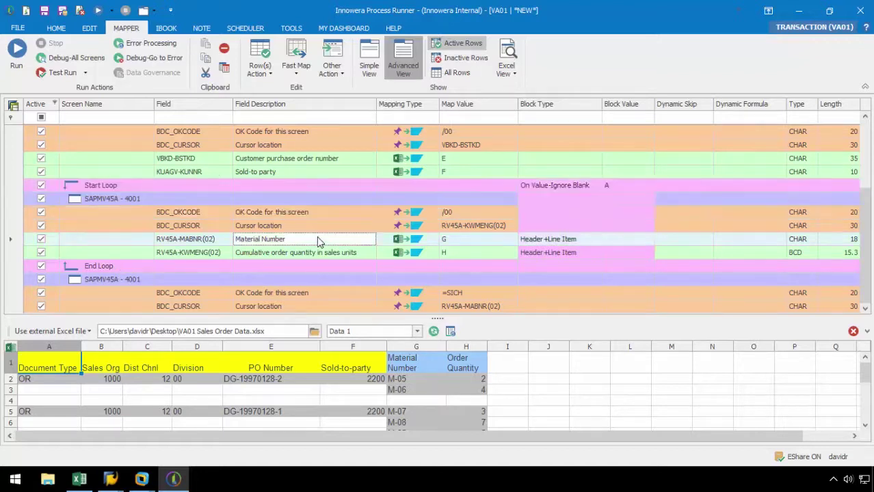
left_click(354, 252)
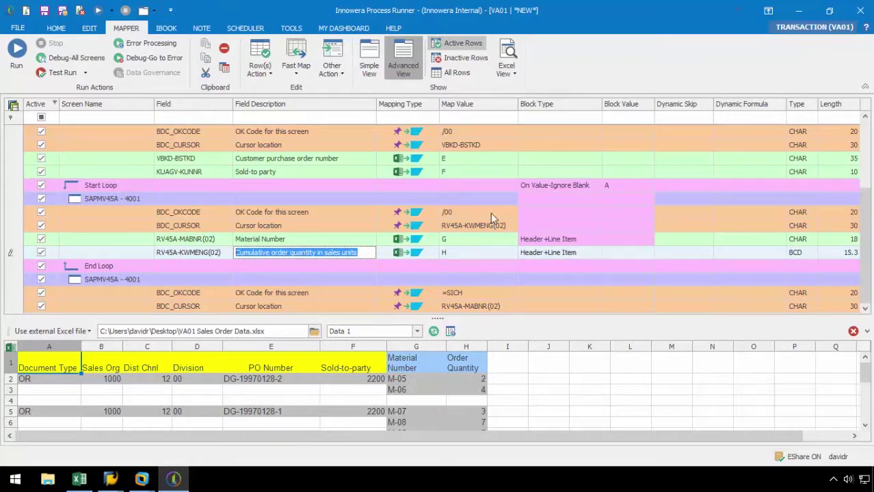
left_click(592, 187)
left_click(595, 187)
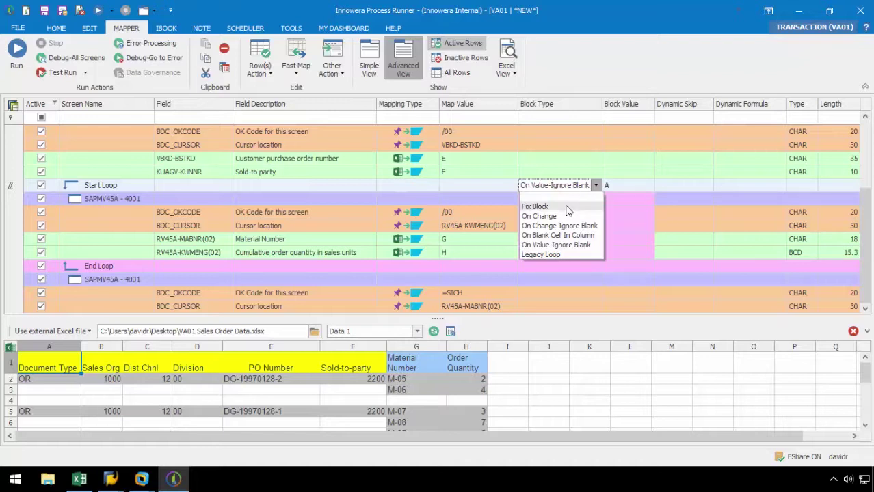
Preview the loop block types and choose Fix Block to clear On Value-Ignore Blank.
key("Down")
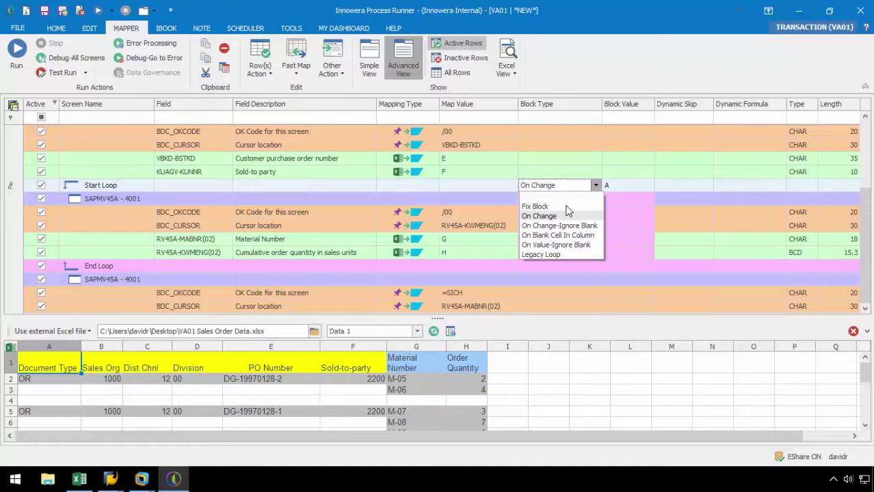
key("Down")
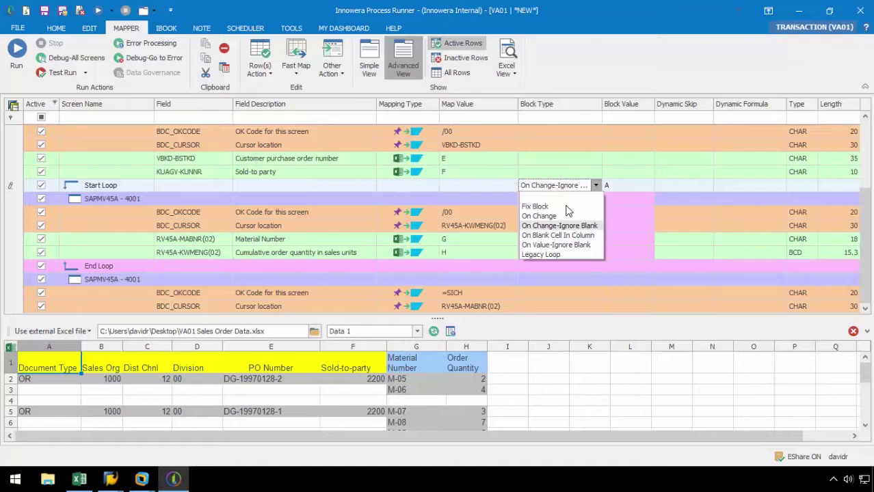
key("Down")
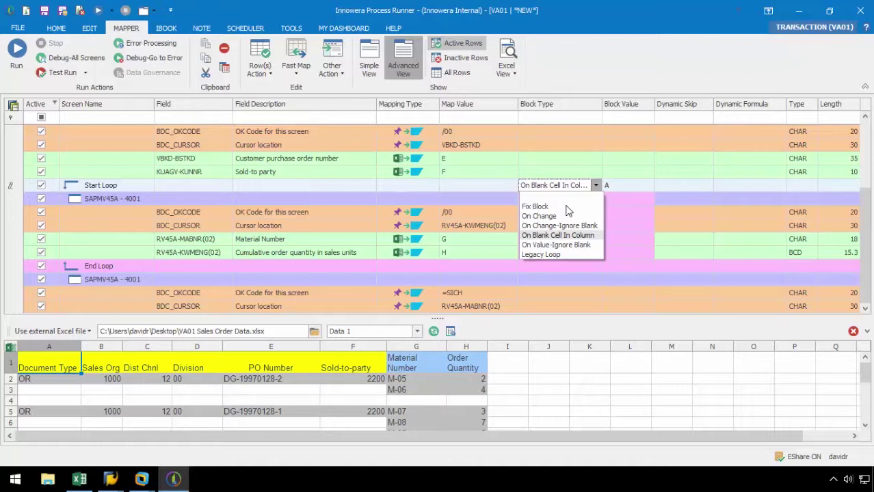
key("Down")
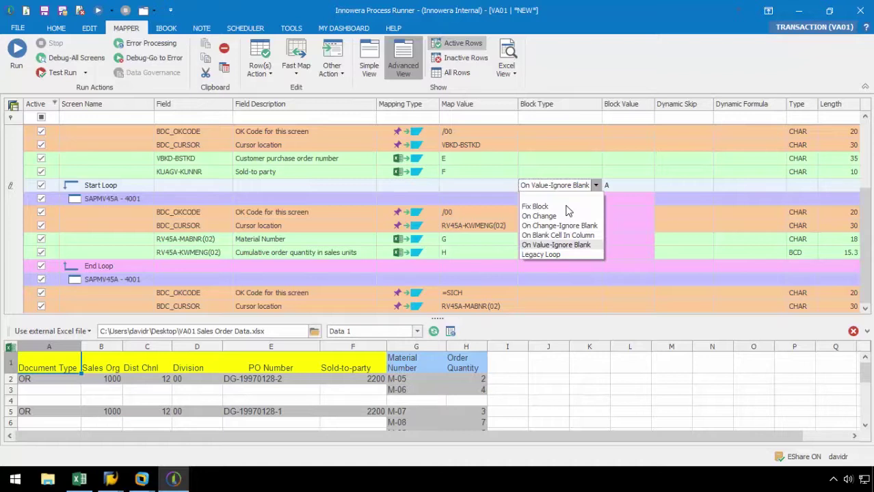
key("Down")
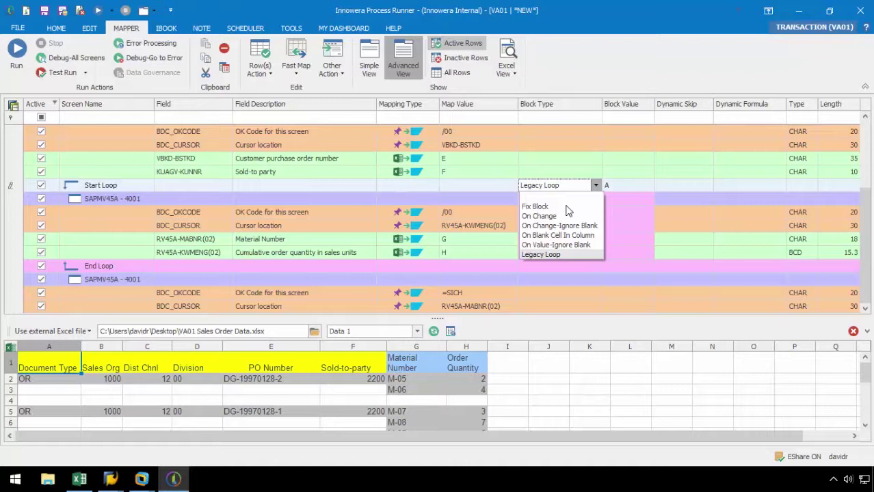
left_click(574, 206)
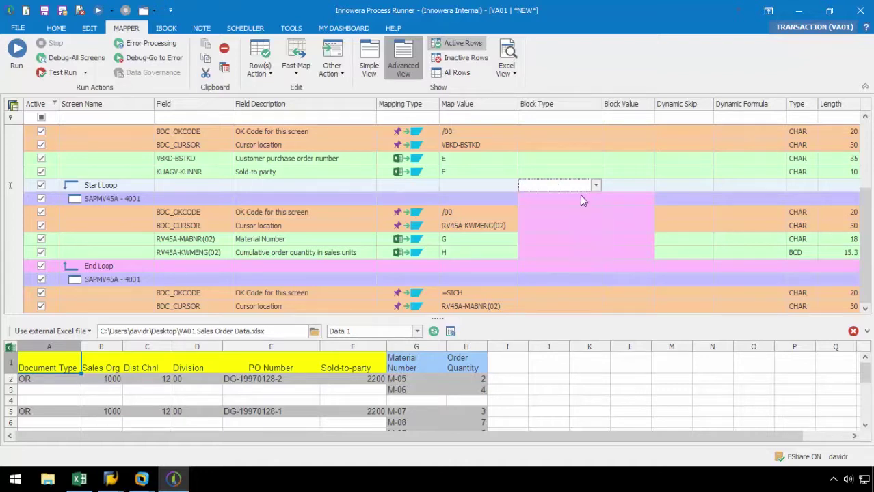
Keep the Material Number field's block type as Header+Line Item.
left_click(550, 229)
left_click(562, 239)
left_click(590, 240)
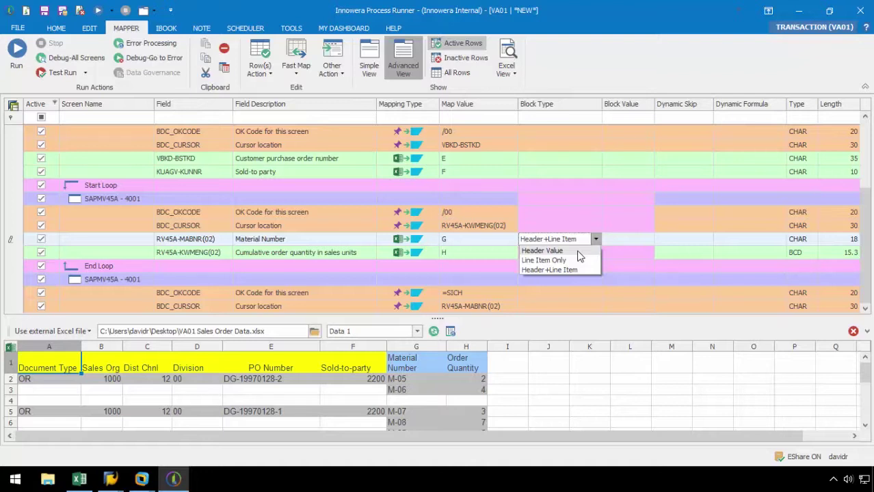
key("Down")
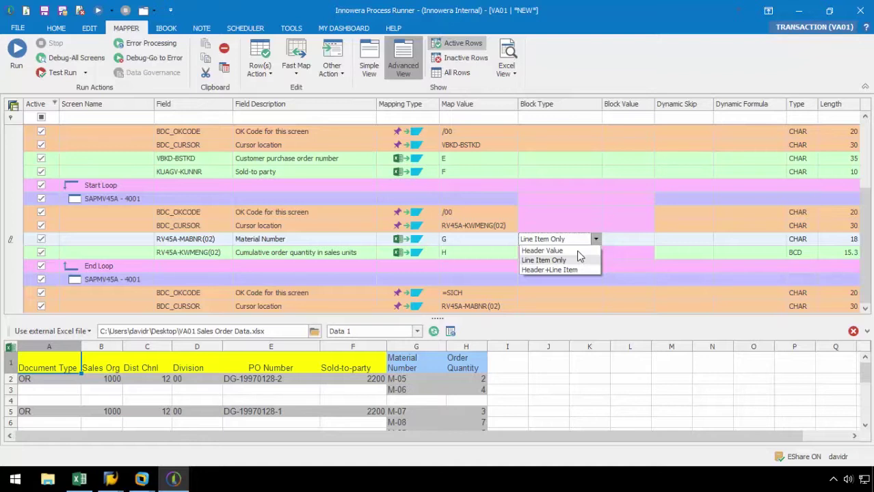
key("Down")
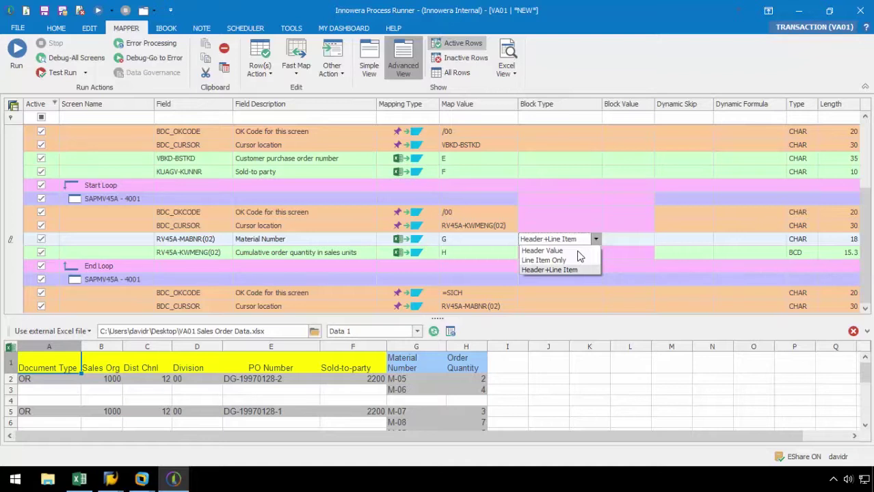
left_click(575, 271)
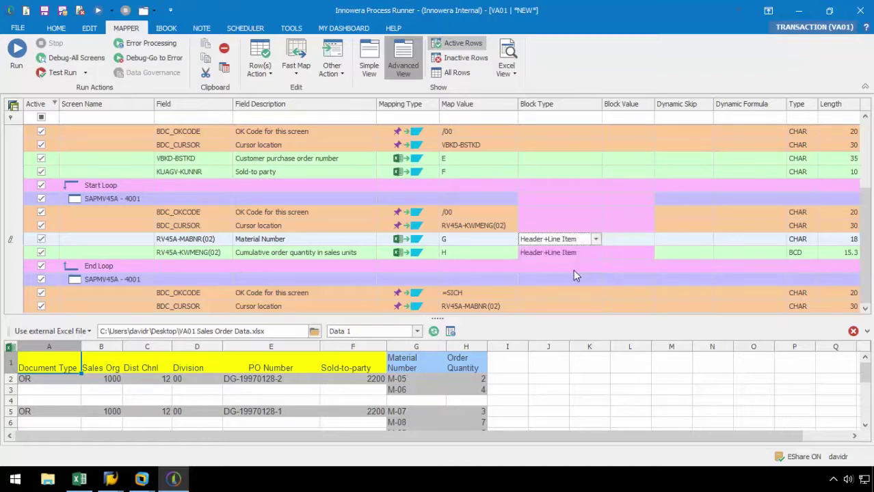
Set the loop's block type to On Blank Cell In Column with block value G.
left_click(593, 203)
left_click(594, 186)
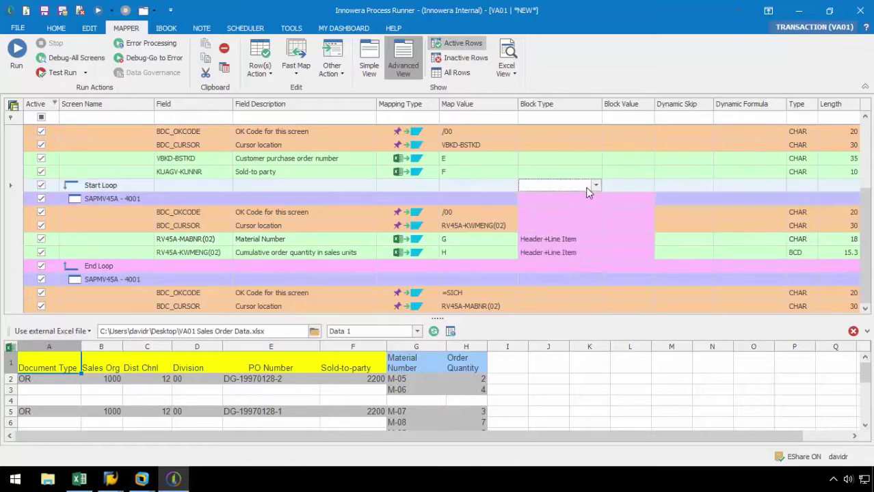
left_click(596, 185)
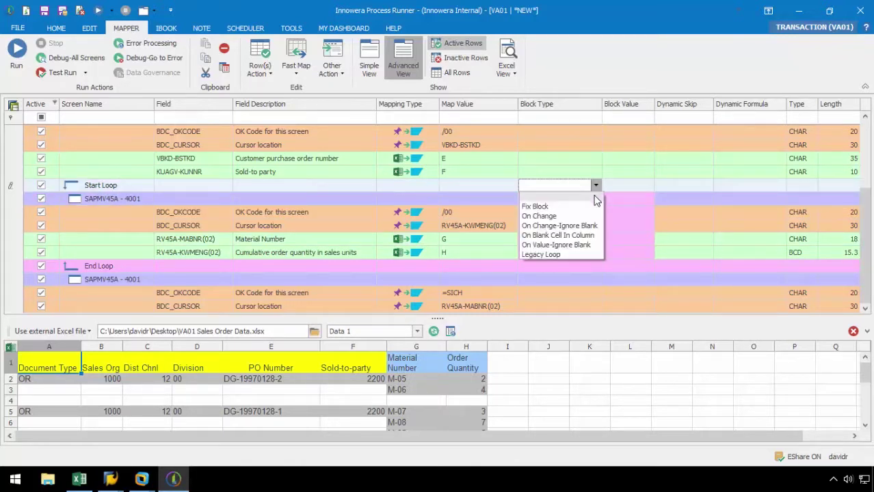
left_click(585, 241)
key("Tab")
type("A")
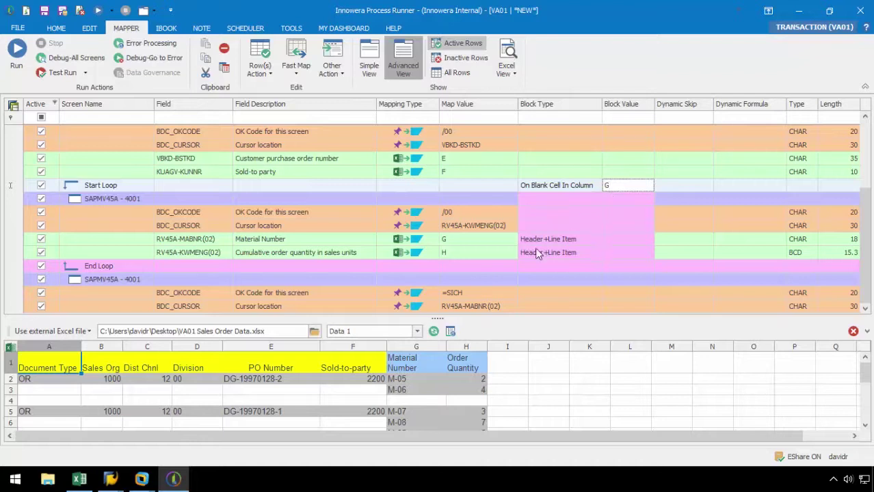
left_click(424, 401)
scroll(424, 402, "down", 1)
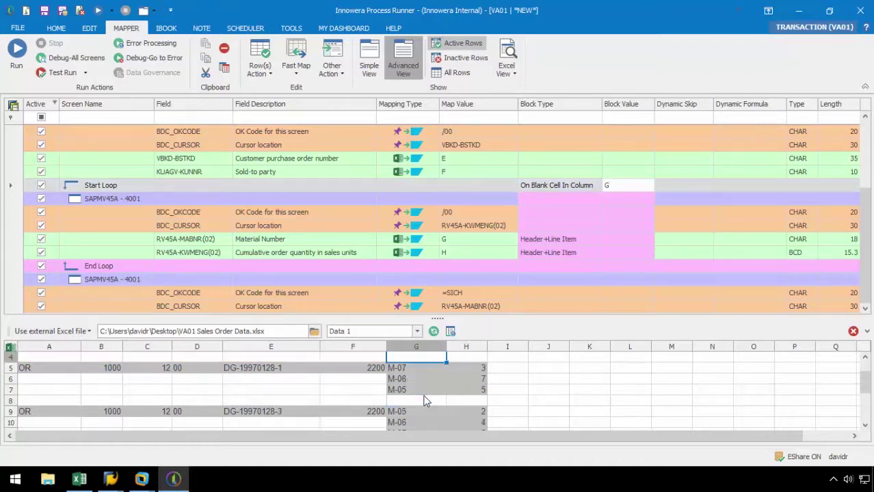
scroll(419, 399, "up", 1)
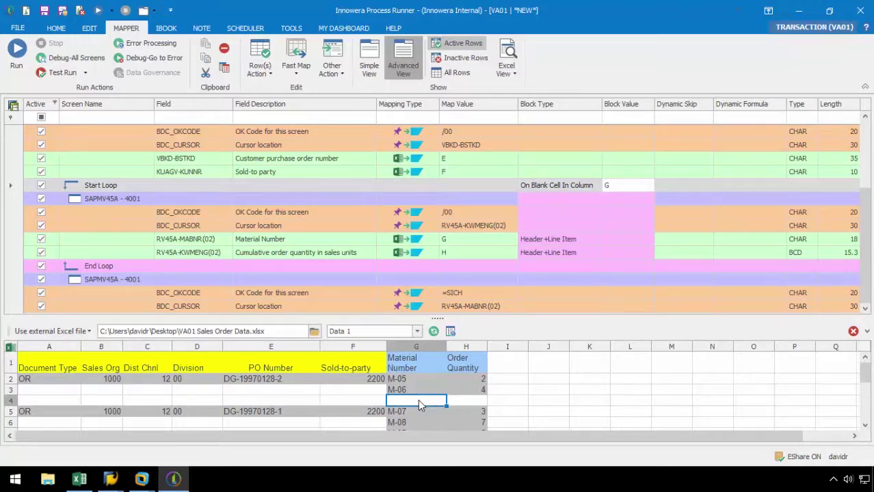
Set the Data 1 rows to process to 2 through 1000.
left_click(68, 31)
left_click(137, 186)
left_click(255, 185)
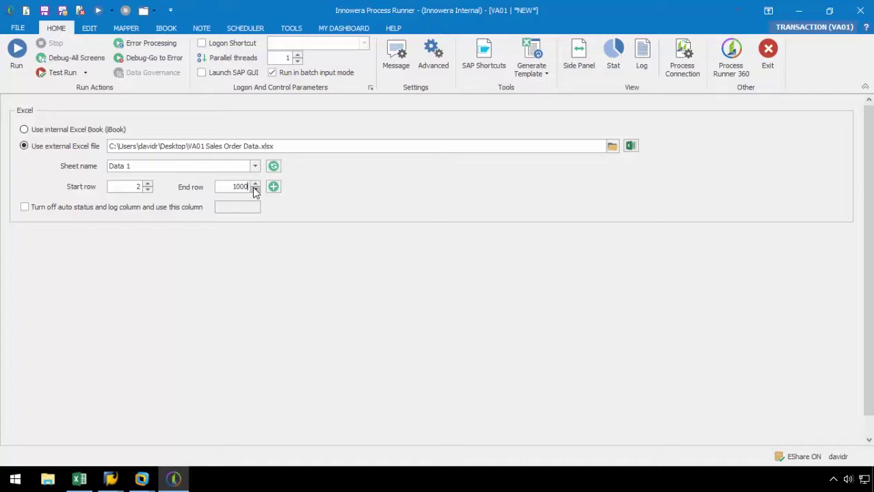
Save the process locally under the suggested name and run it against SAP.
left_click(16, 55)
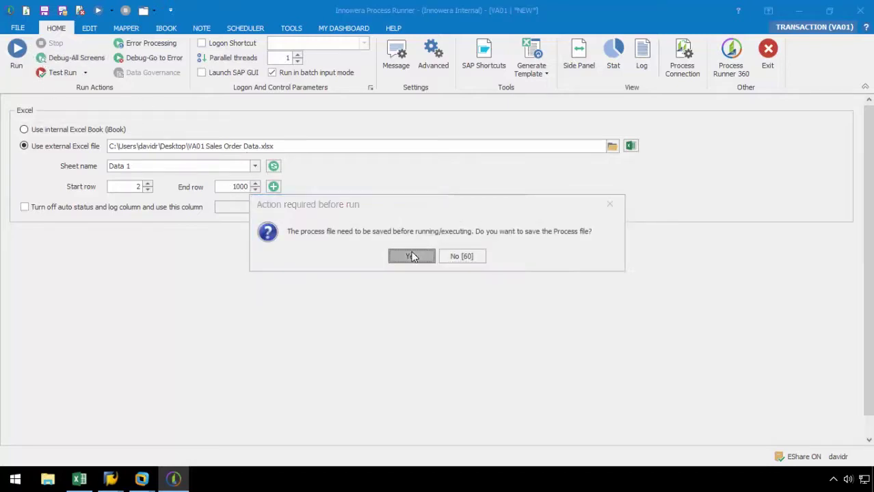
left_click(411, 256)
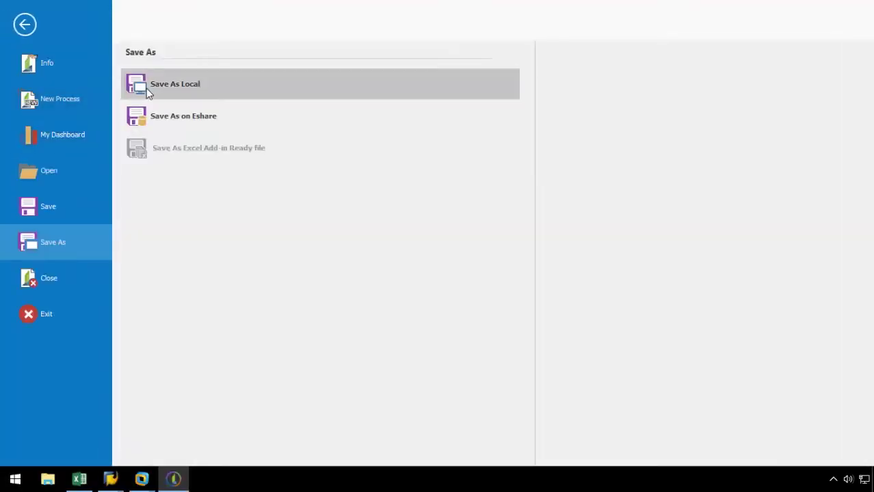
left_click(147, 88)
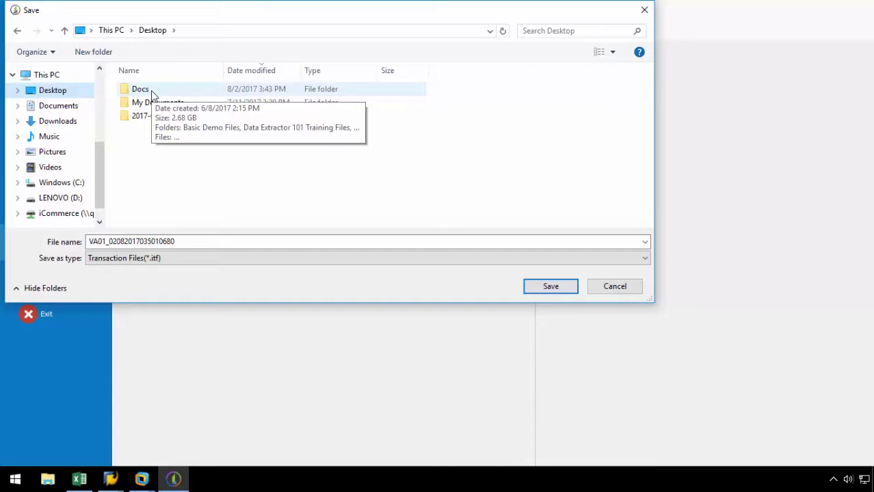
left_click(528, 288)
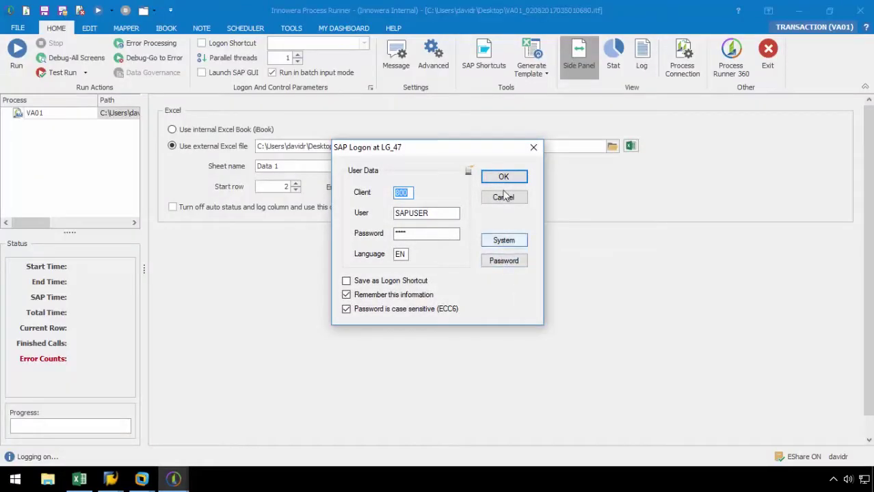
left_click(503, 178)
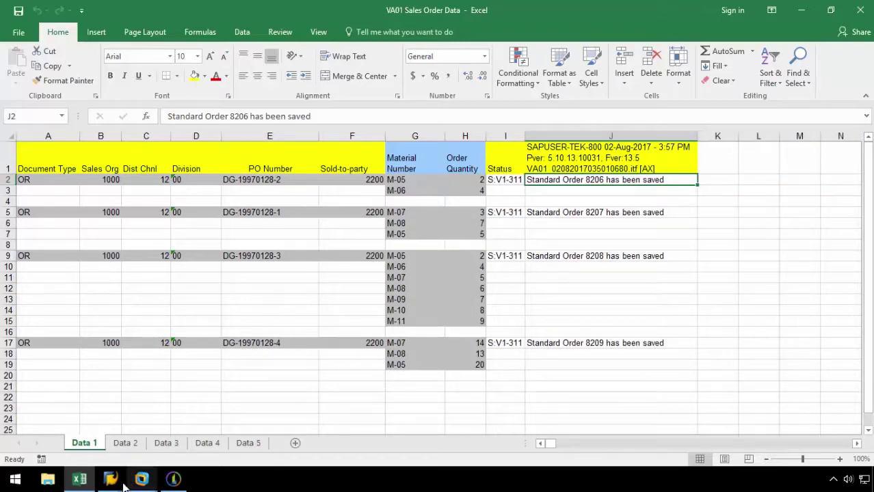
Display sales order 8208 using transaction VA03.
mouse_move(111, 479)
left_click(170, 436)
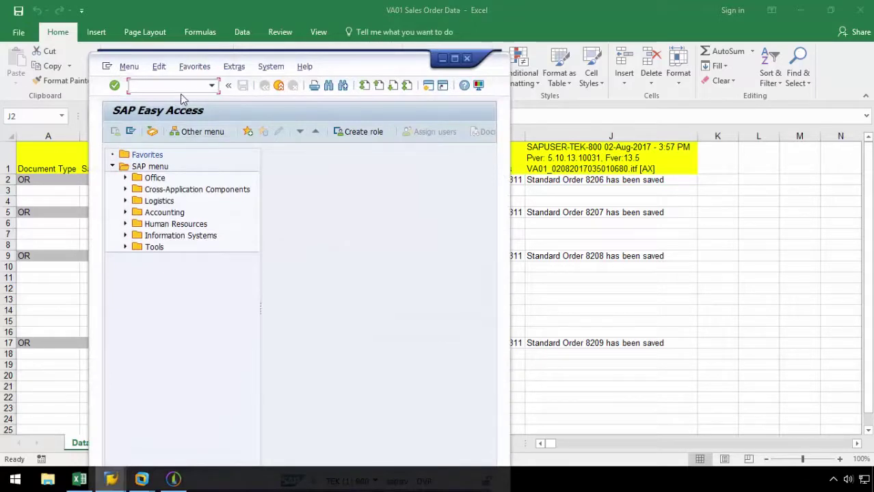
type("VA03")
key("Return")
left_click_drag(367, 59, 343, 59)
left_click(243, 183)
key("BackSpace")
key("BackSpace")
key("BackSpace")
key("BackSpace")
type("8")
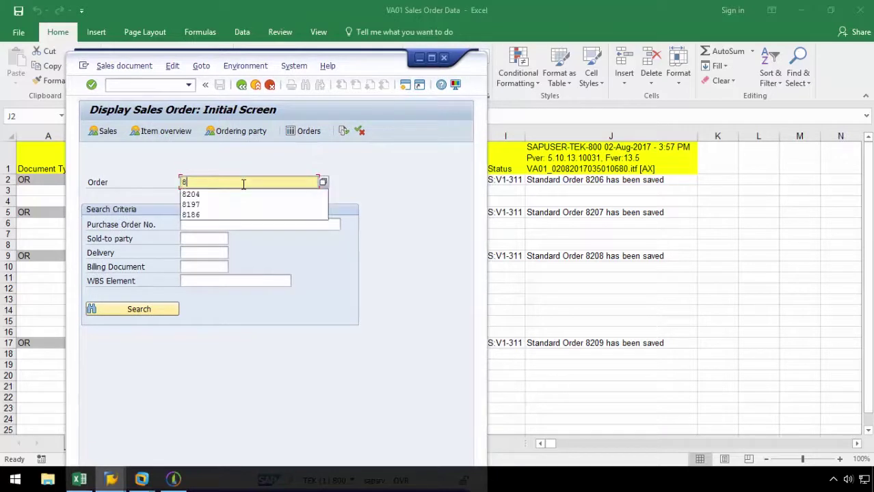
type("208")
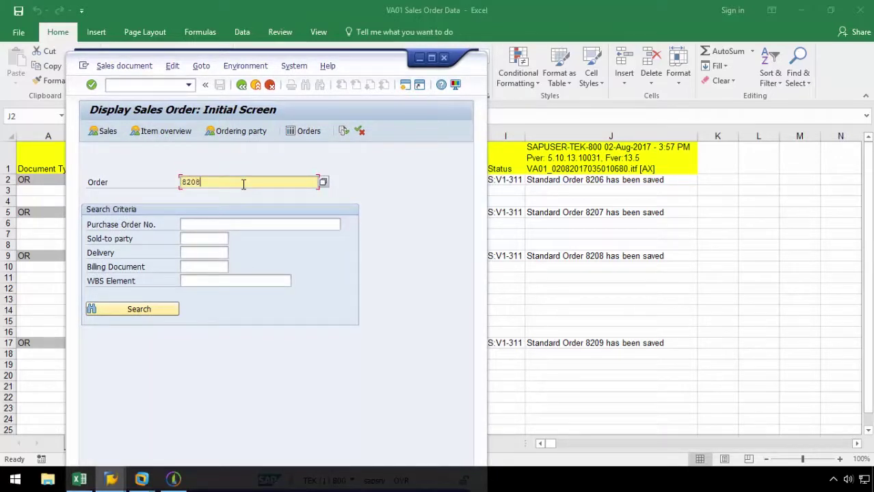
key("Return")
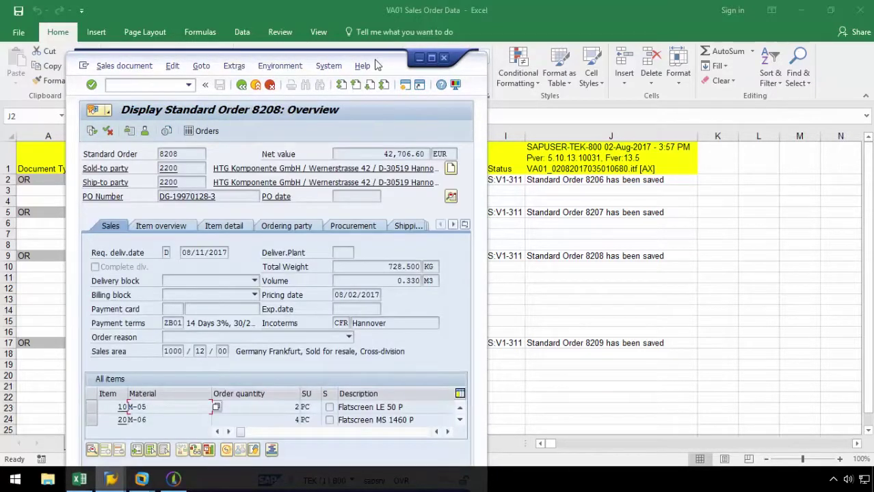
Review order 8208's items M-05 through M-11, then go back and minimize SAP.
left_click(366, 66)
left_click(382, 58)
left_click_drag(383, 59, 807, 34)
scroll(593, 390, "down", 6)
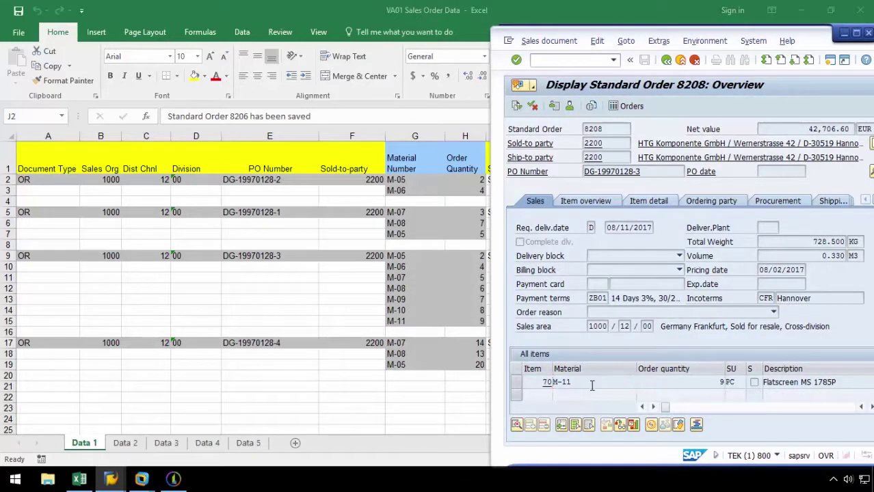
scroll(591, 386, "up", 3)
scroll(592, 386, "down", 3)
left_click(666, 59)
left_click(844, 32)
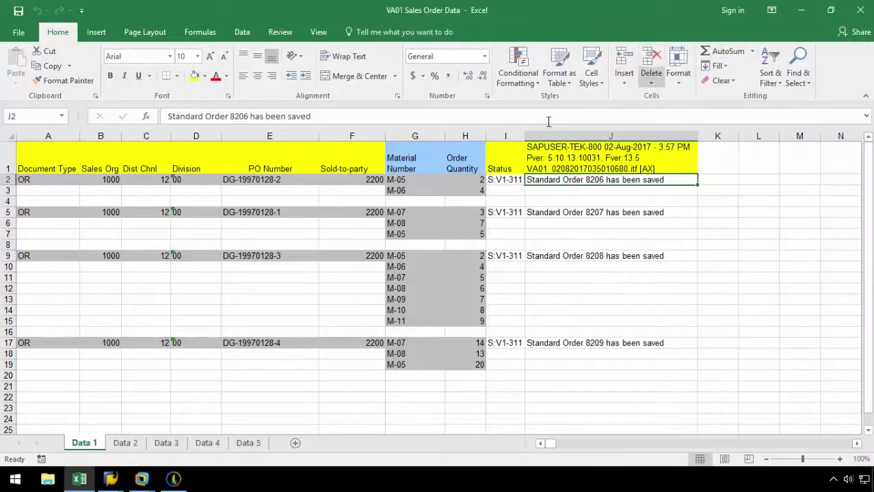
Switch the mapping's data source to the Data 2 sheet and enlarge the data sheet area.
left_click(173, 479)
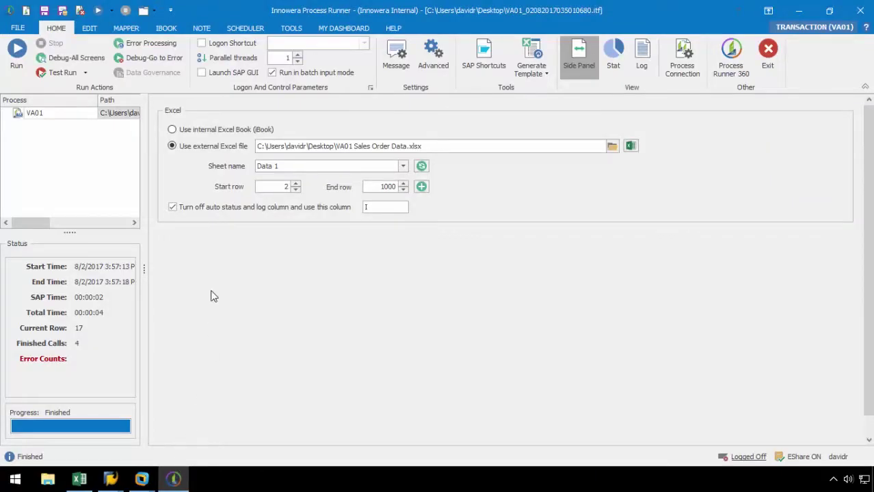
left_click(127, 29)
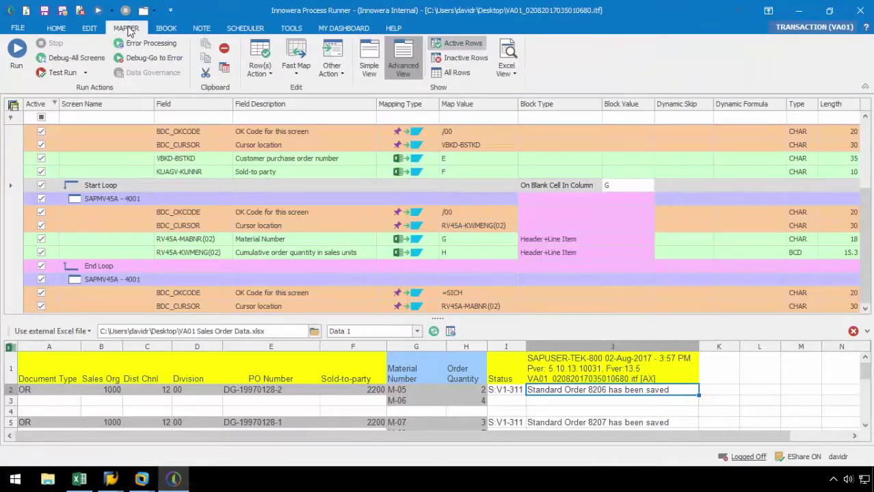
left_click(416, 331)
left_click(372, 353)
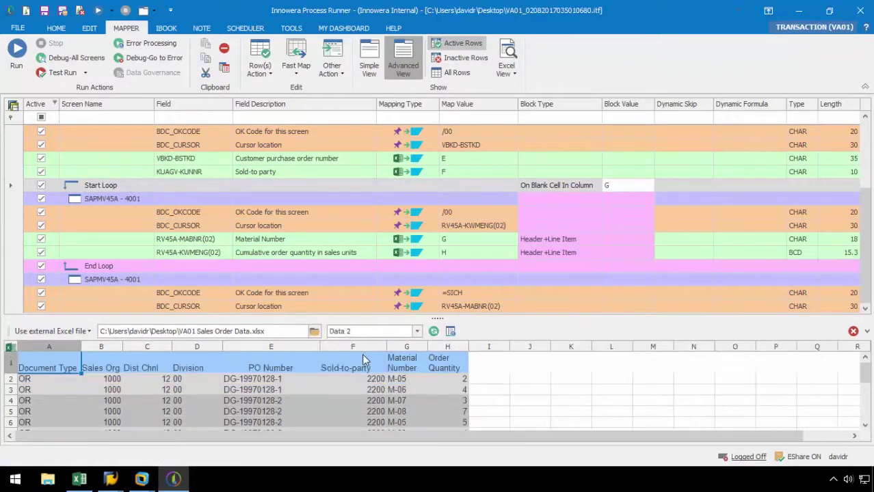
scroll(401, 388, "down", 3)
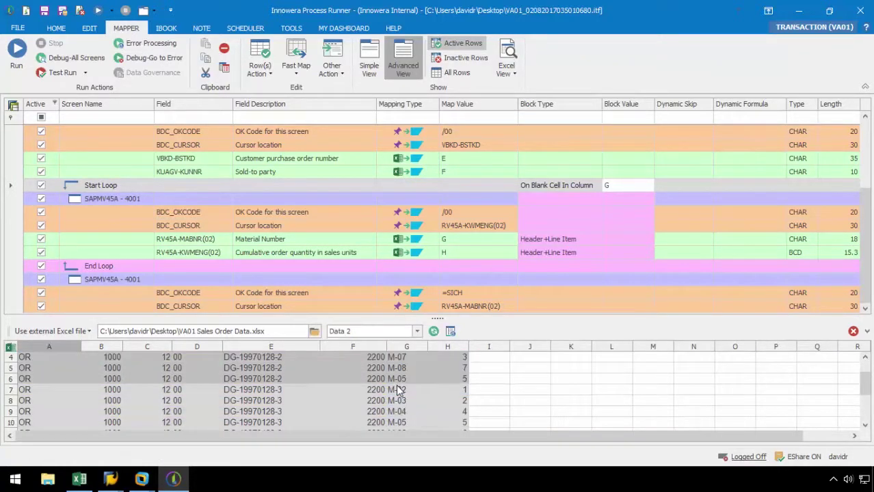
scroll(396, 385, "up", 1)
left_click_drag(441, 318, 445, 288)
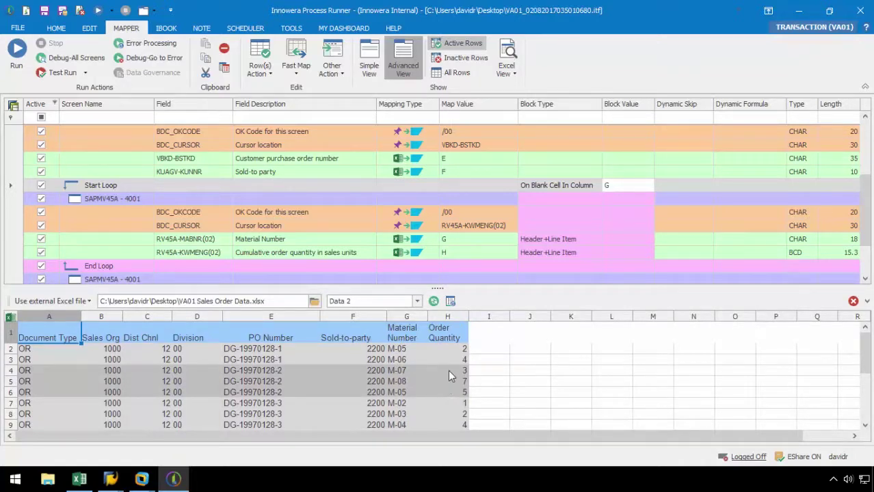
Set the Start Loop block type to On Change with block value E.
left_click(566, 186)
left_click(578, 191)
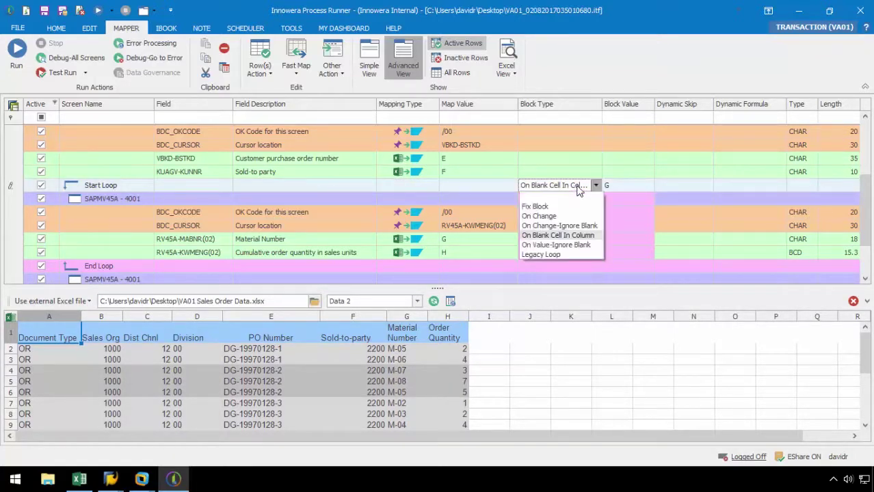
left_click(557, 209)
key("Tab")
type("A")
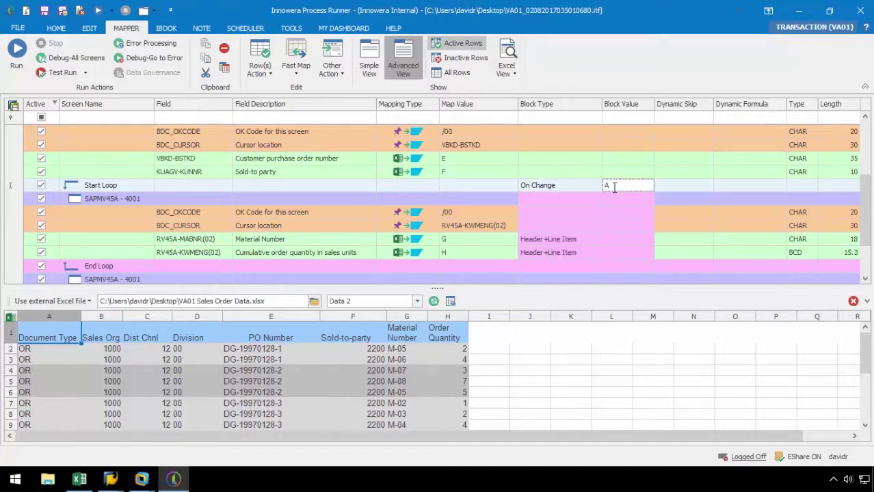
left_click_drag(615, 186, 603, 187)
type("E")
Point out how the PO number changes in column E at rows E2, E3, E4 and E7.
left_click(288, 349)
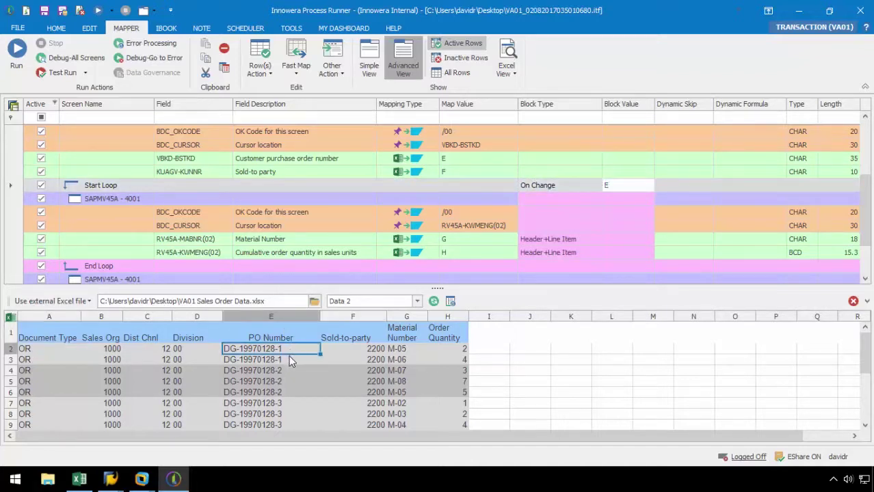
left_click(288, 360)
left_click(290, 370)
left_click(288, 404)
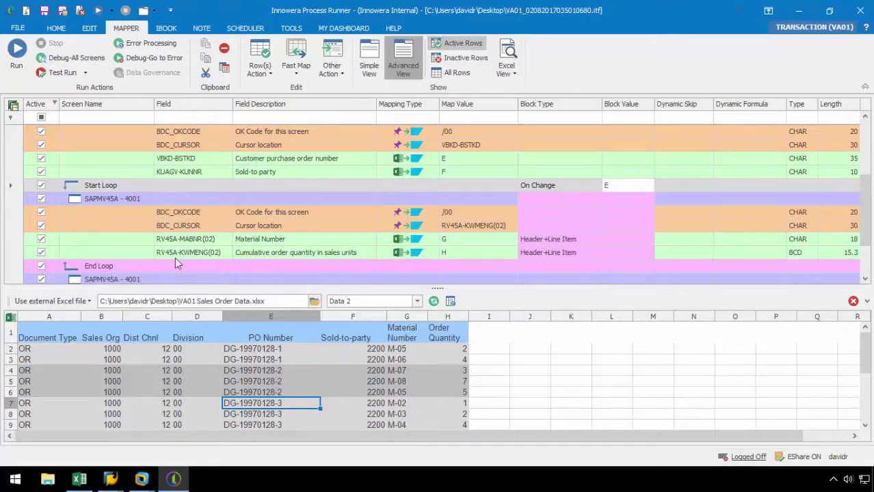
Run the script on Data 2 and confirm the SAP logon to create orders 8210–8214.
left_click(19, 56)
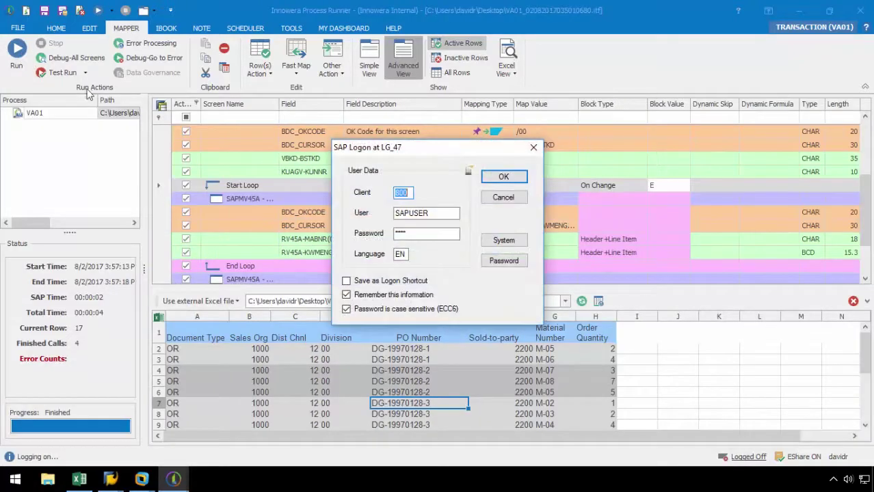
left_click(491, 179)
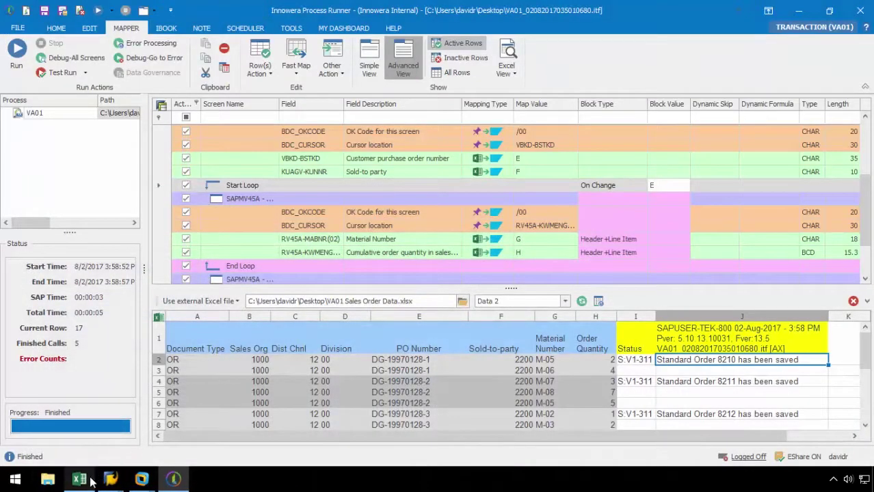
Bring the SAP order display forward and open sales order 8213.
left_click(79, 479)
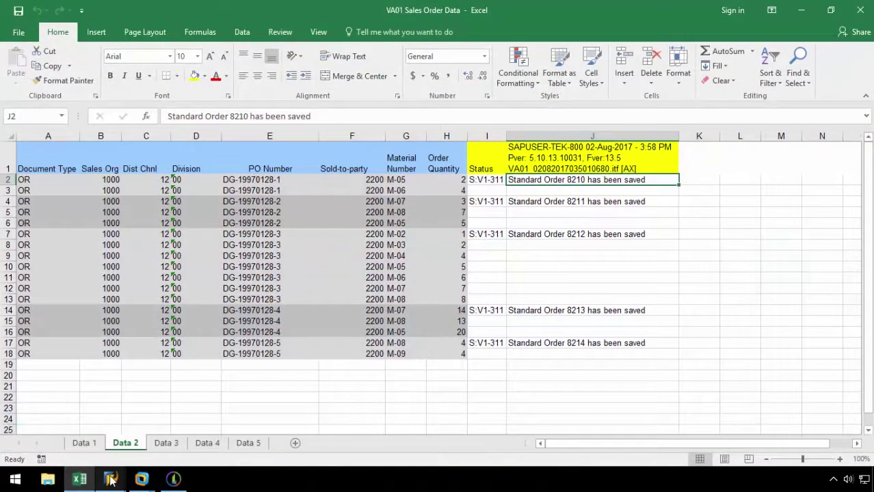
mouse_move(110, 479)
left_click(160, 418)
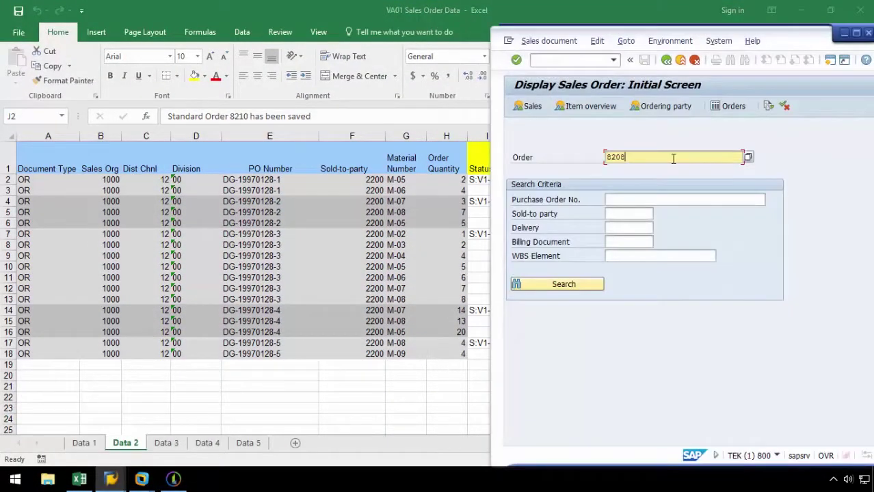
left_click_drag(775, 40, 723, 33)
key("BackSpace")
type("13")
key("Return")
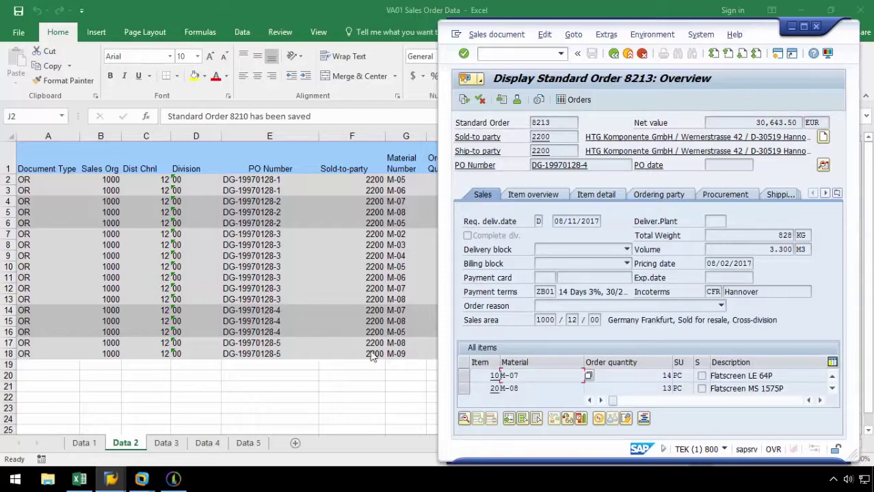
Review order 8213's items M-07, M-08 and M-05, then return SAP to lookup, minimize it and restore Process Runner.
scroll(532, 385, "down", 1)
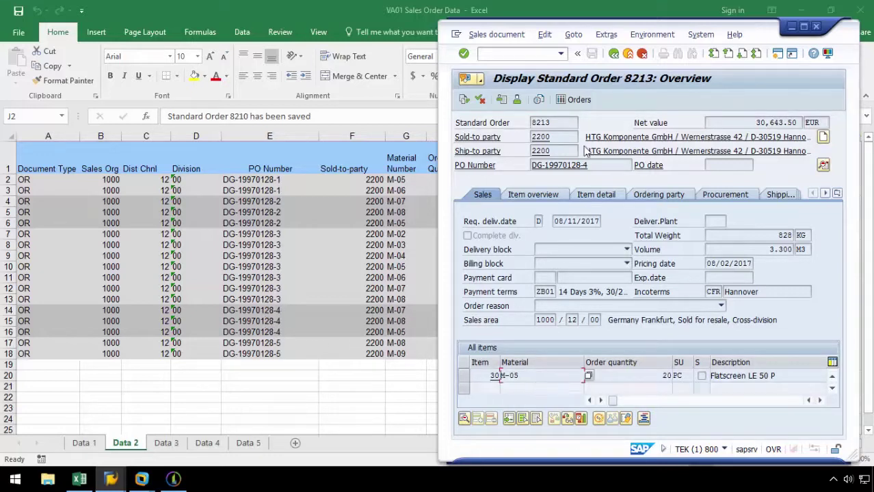
left_click(614, 54)
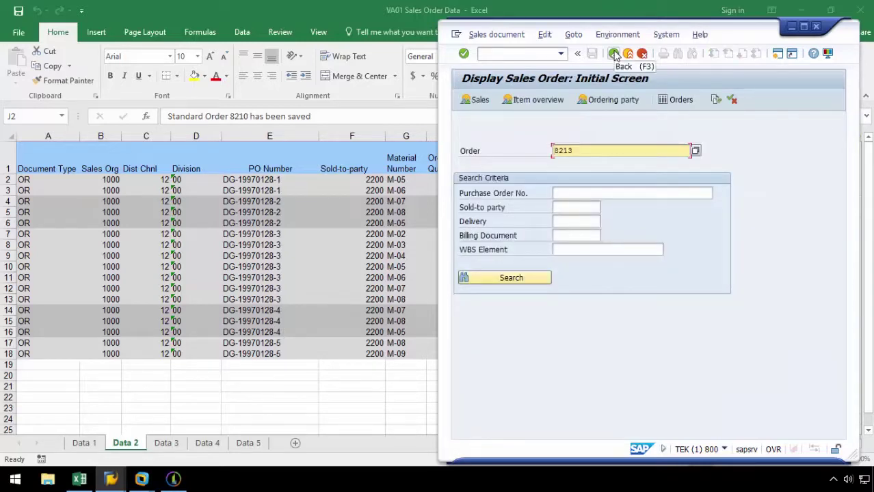
left_click(791, 27)
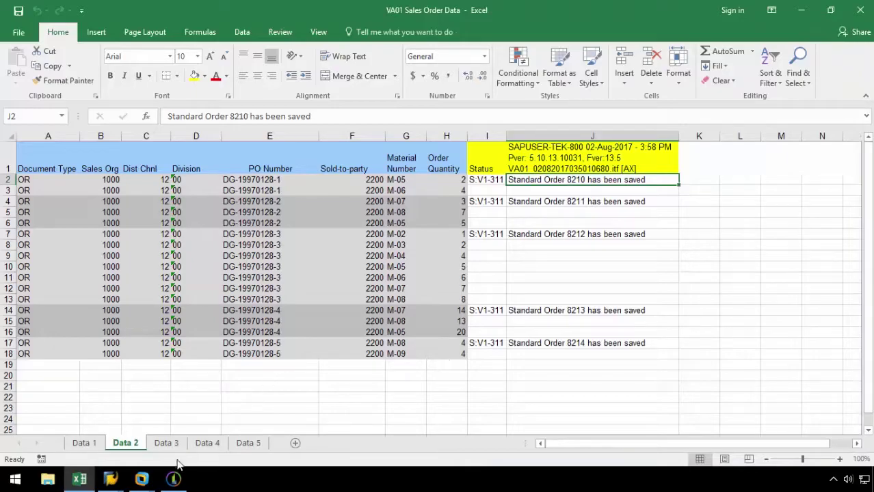
left_click(172, 480)
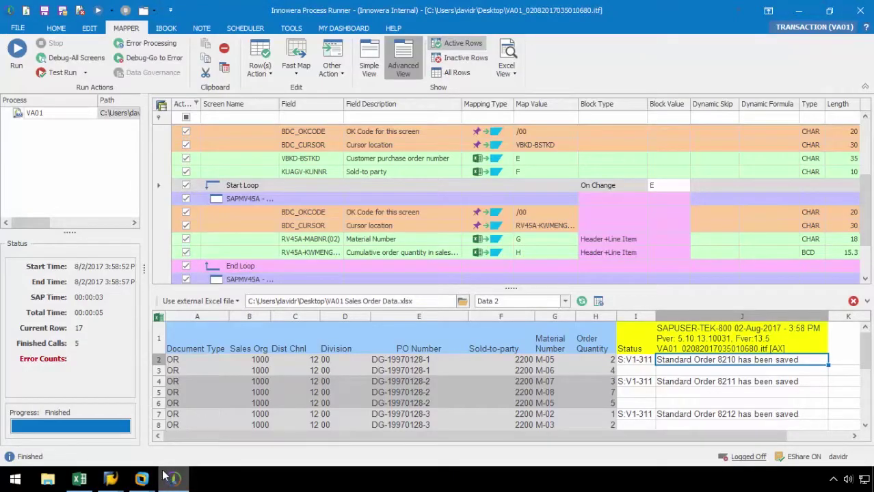
Switch the data source to Data 3 and check the PO numbers in E2, E4 and E7.
left_click(565, 301)
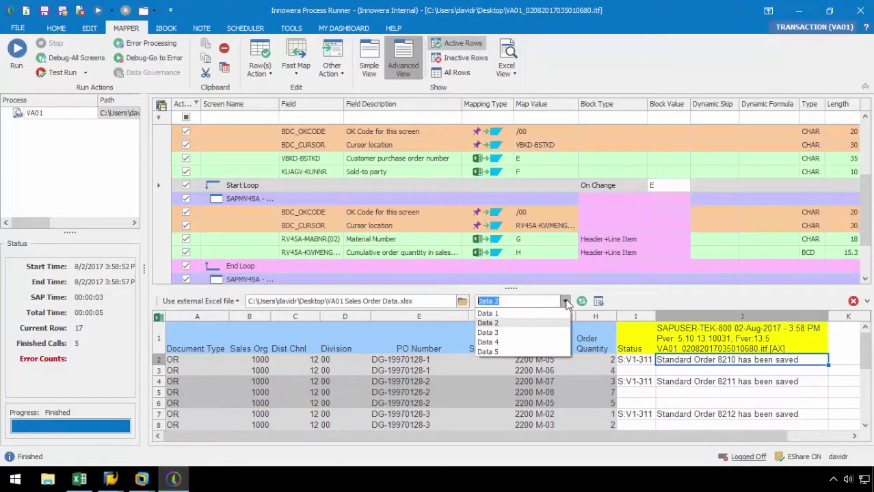
left_click(517, 332)
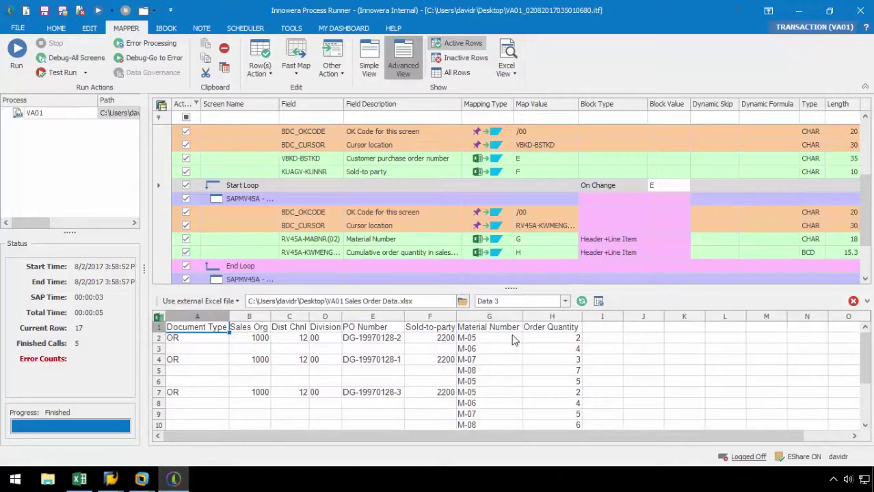
left_click(383, 338)
left_click(383, 363)
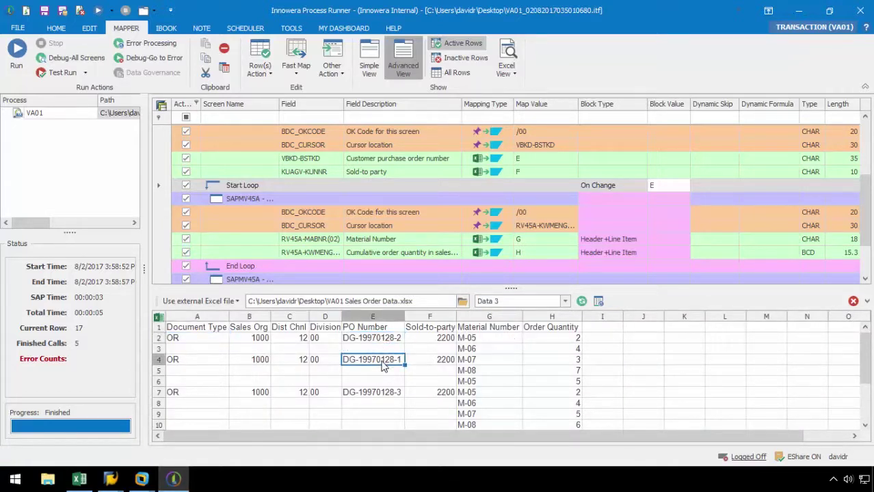
left_click(391, 395)
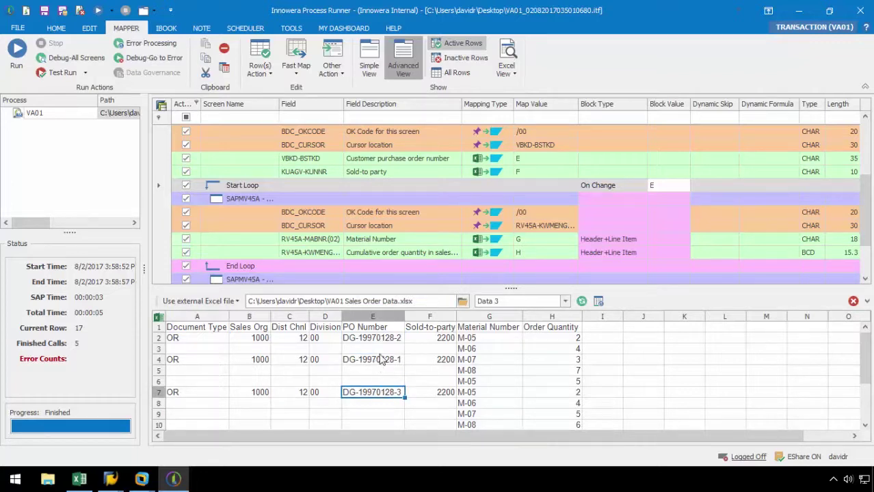
Set the Start Loop block type to On Value-Ignore Blank with block value A.
left_click(607, 187)
left_click(641, 185)
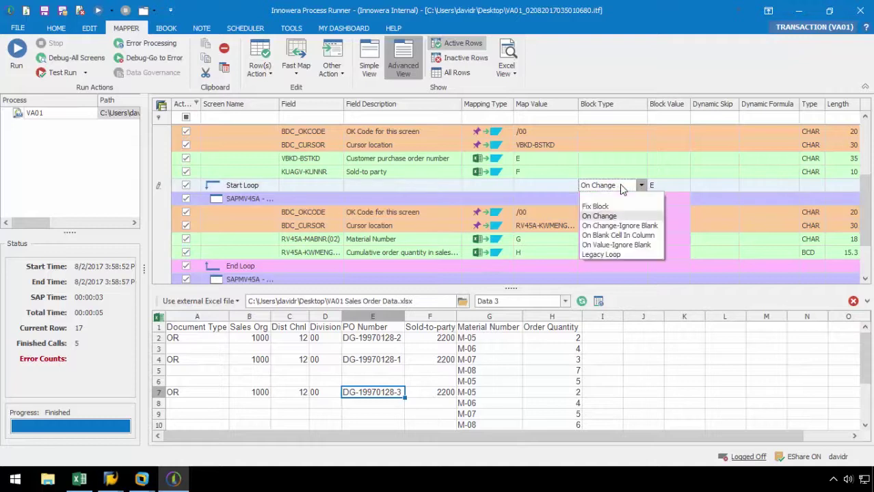
key("Escape")
key("Down")
key("Tab")
type("A")
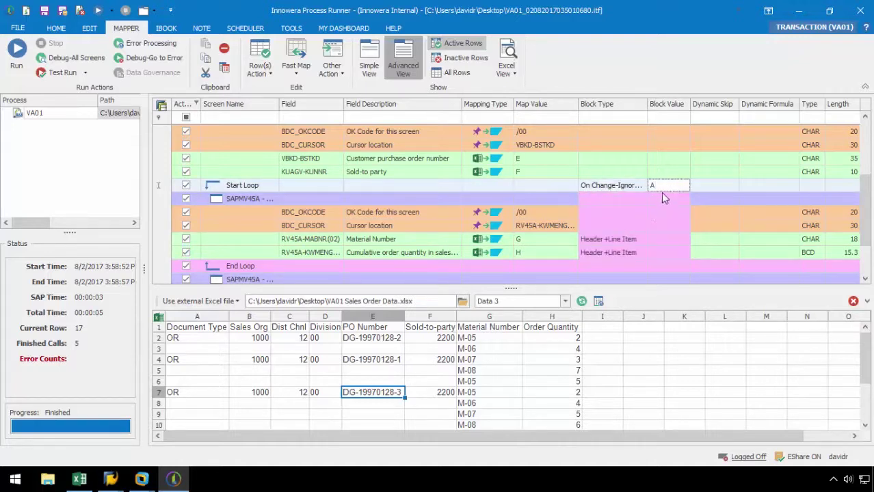
key("BackSpace")
left_click(637, 185)
left_click(640, 186)
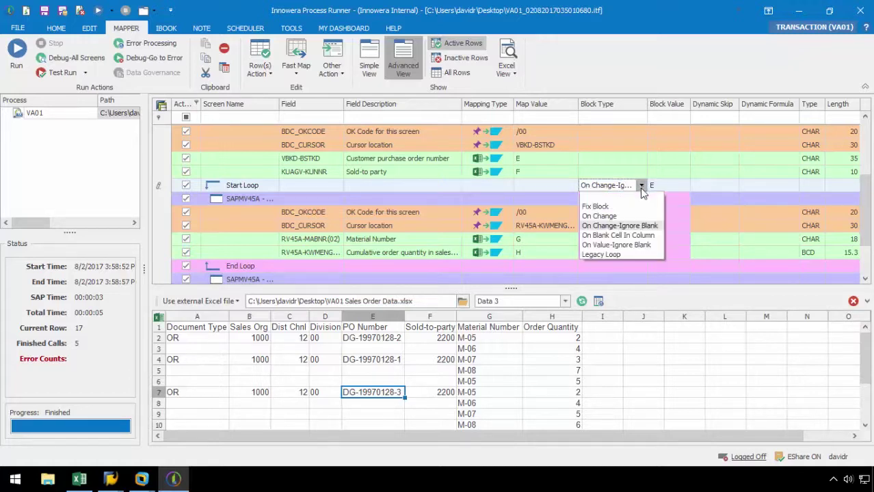
left_click(635, 245)
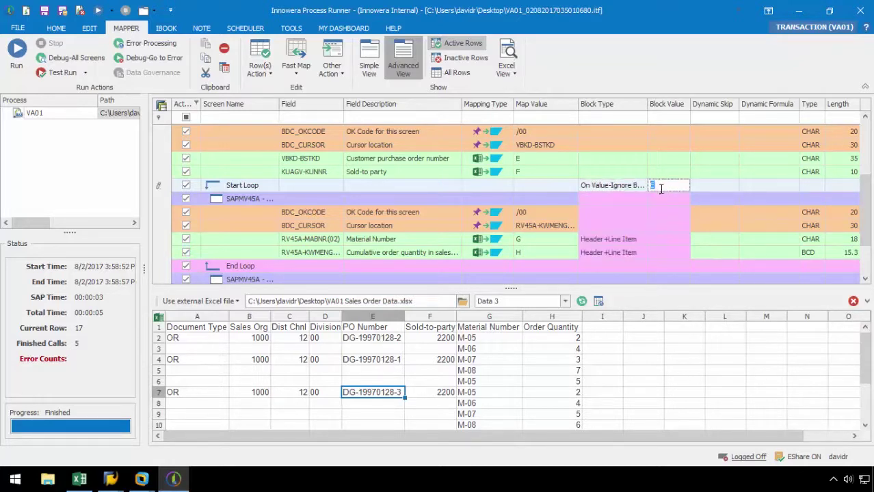
type("A")
Check order header rows A4 and A7, run the Data 3 script, and view order 8217's status in J7.
left_click(193, 361)
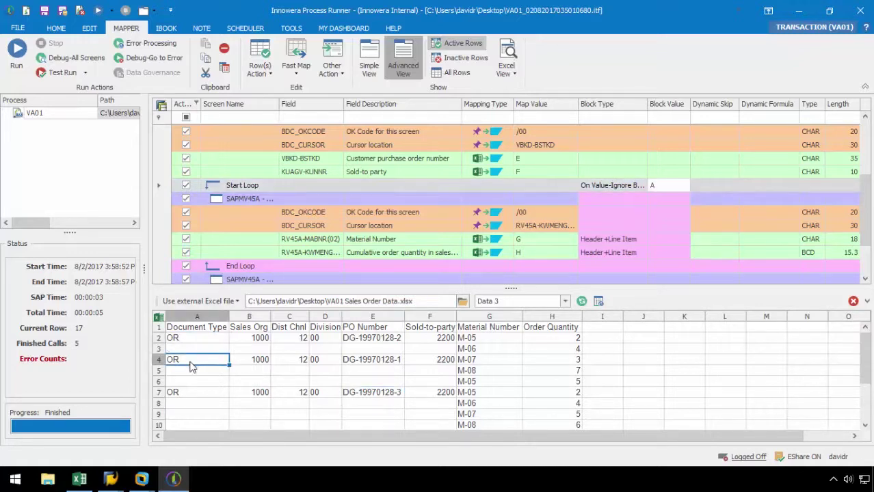
left_click(194, 396)
left_click(196, 389)
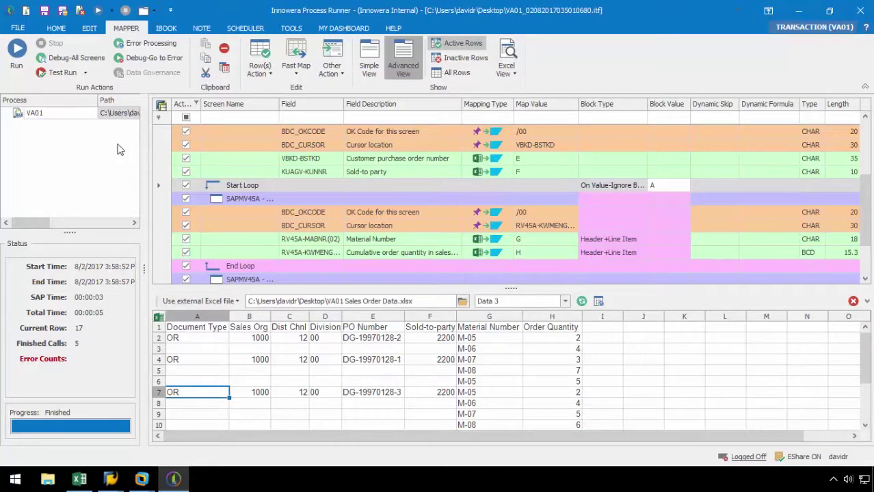
left_click(17, 51)
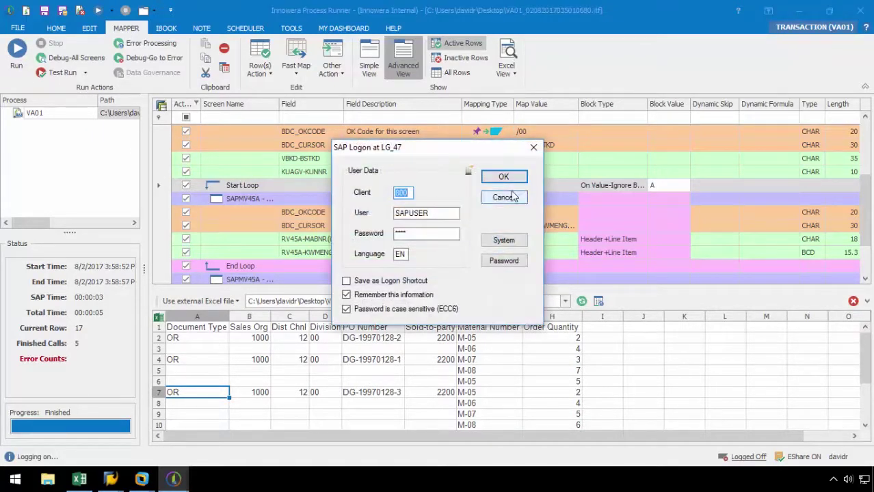
left_click(517, 177)
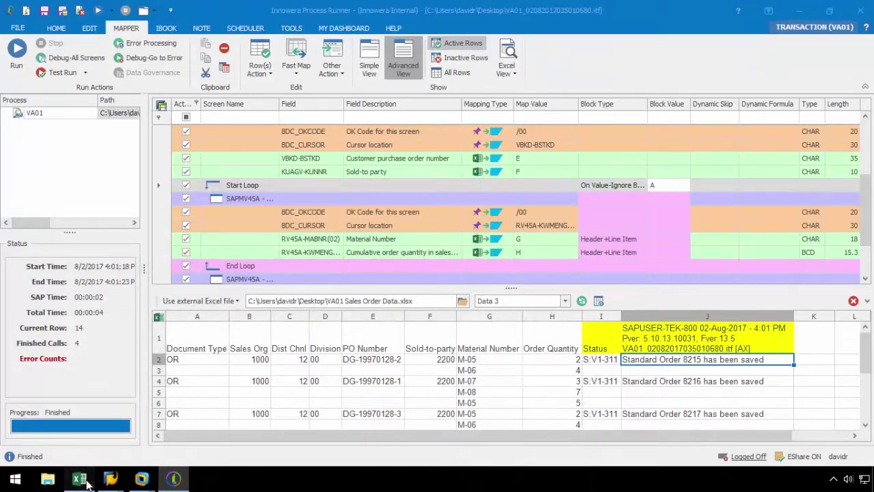
left_click(79, 478)
left_click(498, 234)
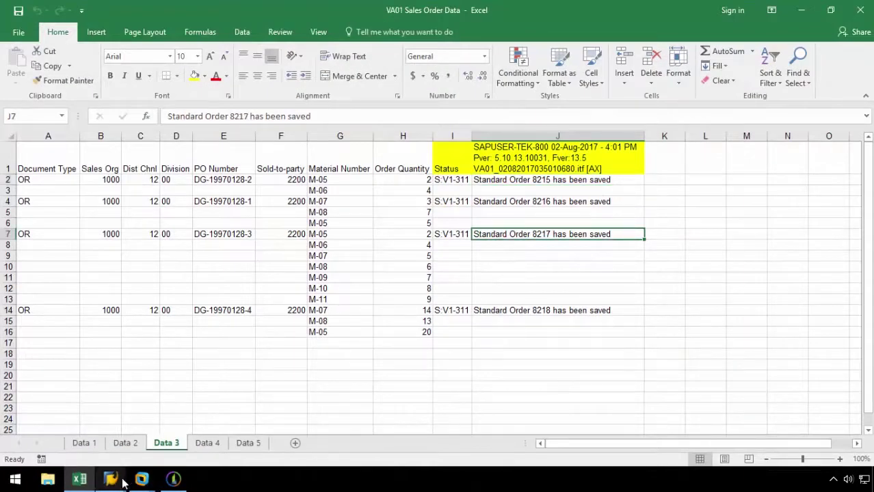
Display order 8217 in SAP to review items M-05 through M-11, then minimize SAP and Excel.
mouse_move(111, 479)
left_click(170, 437)
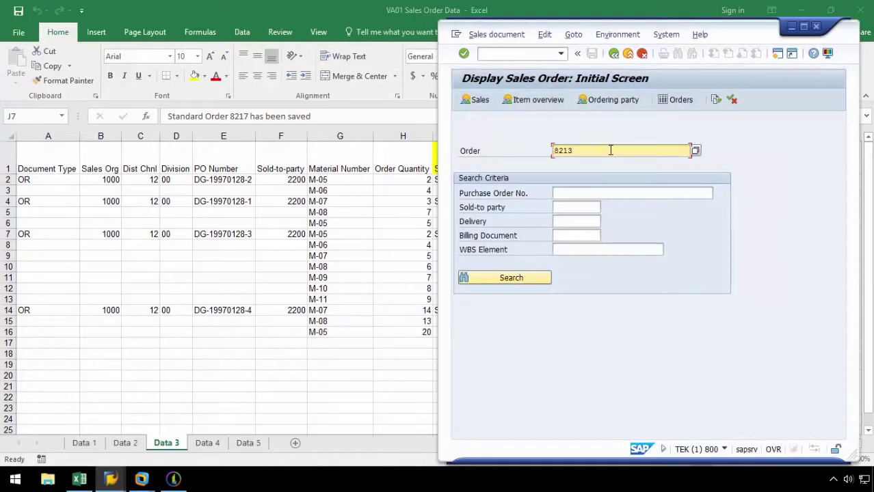
key("Return")
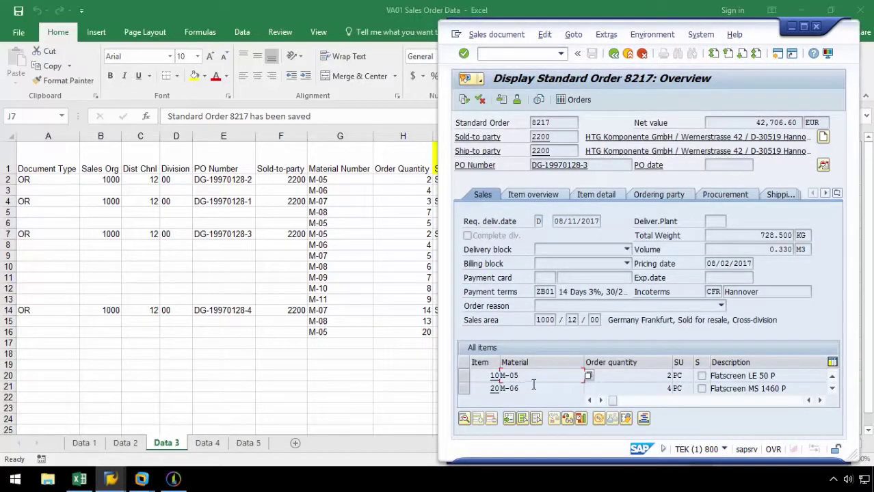
scroll(534, 384, "down", 3)
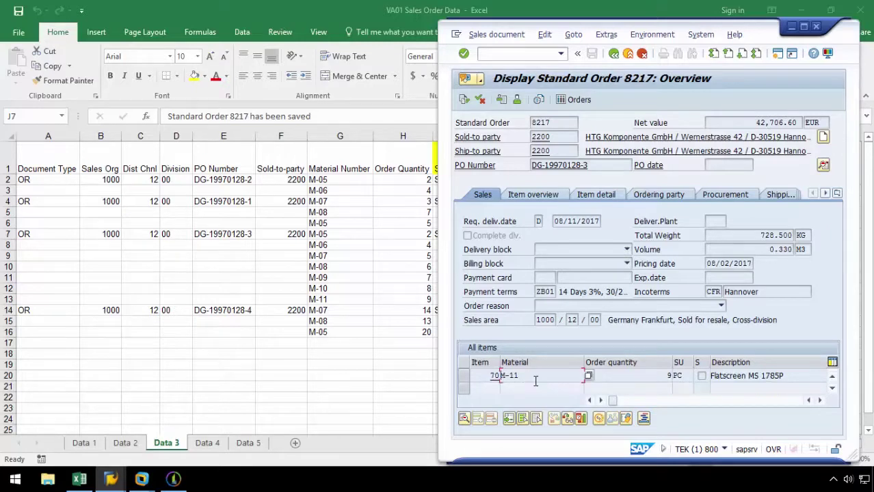
scroll(535, 382, "up", 1)
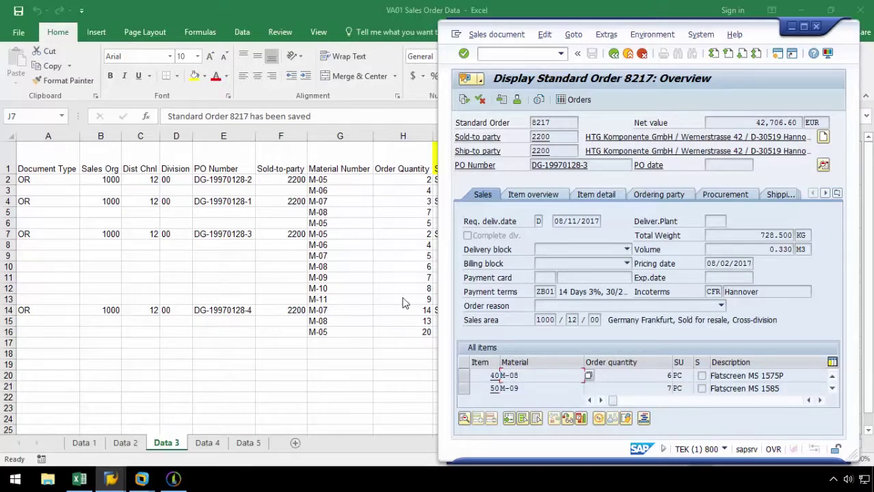
left_click(614, 54)
left_click(792, 26)
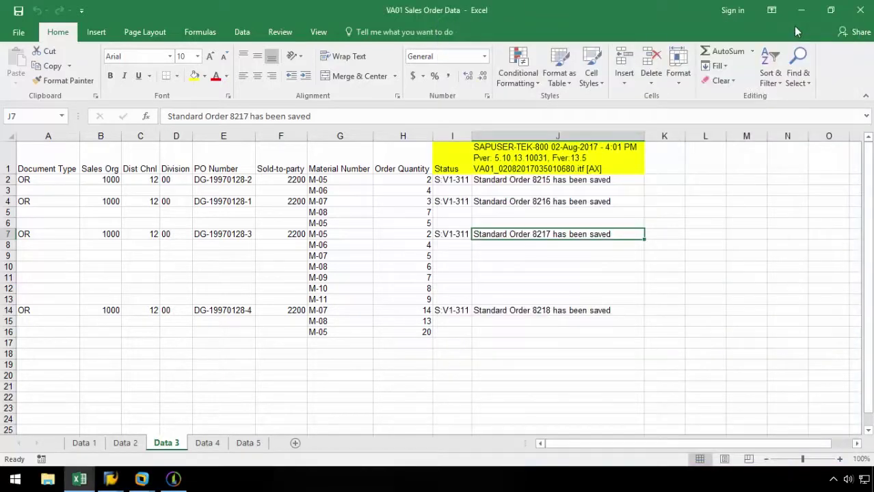
left_click(801, 11)
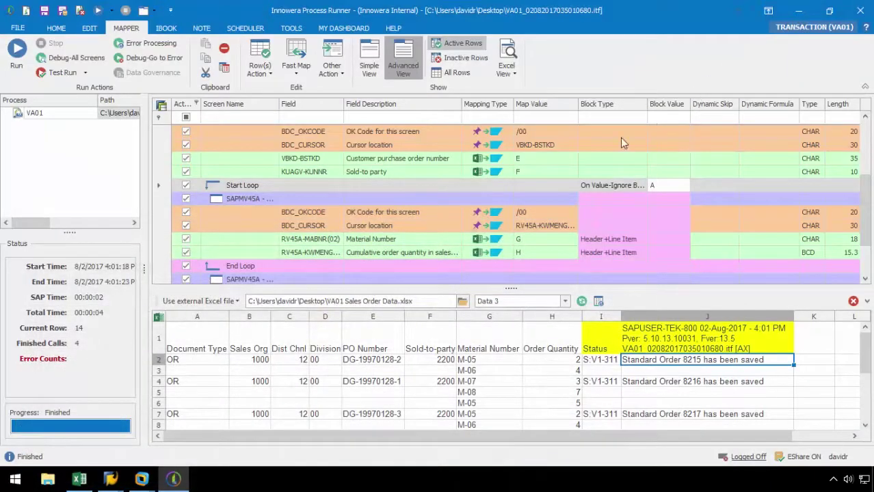
Switch the data source to Data 4 and inspect the header/line marker column I.
left_click(565, 301)
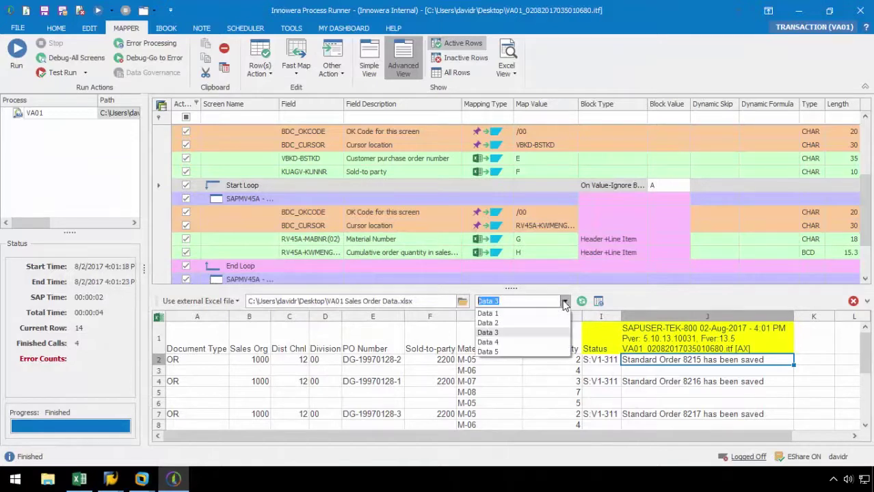
left_click(506, 346)
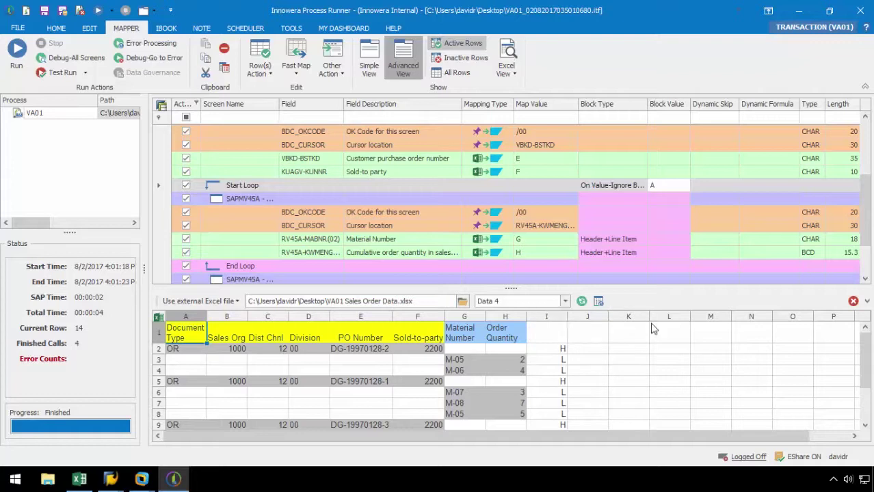
left_click(558, 335)
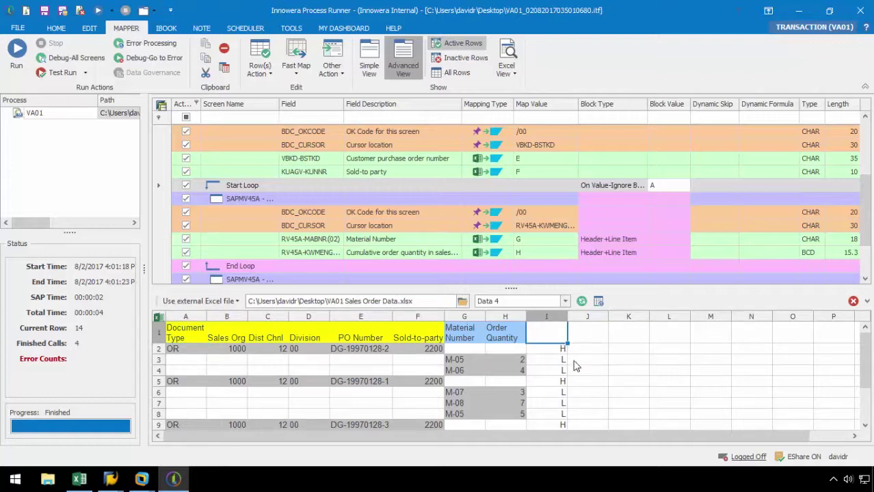
scroll(581, 368, "down", 2)
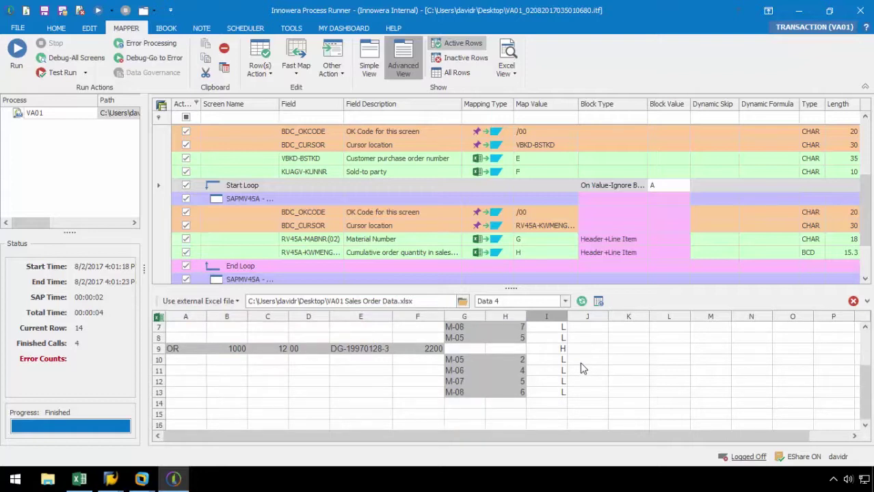
scroll(584, 369, "up", 2)
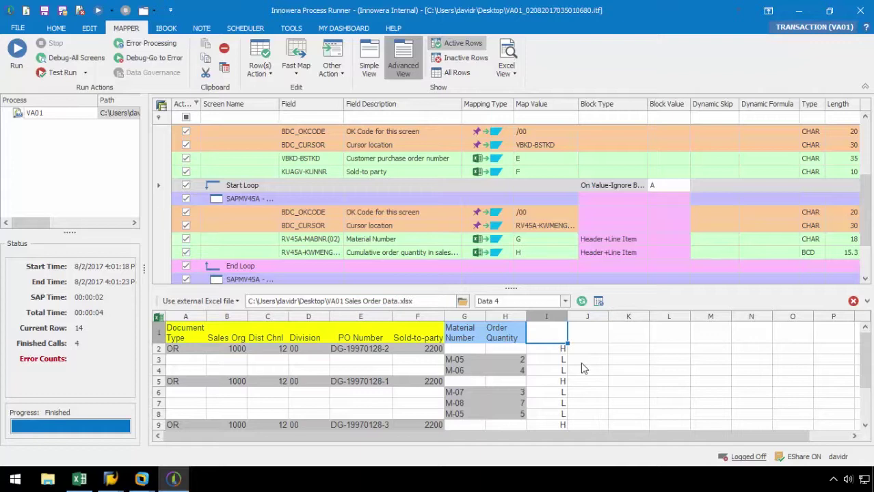
Set the Start Loop to Legacy Loop with block value I,H,L and run it against SAP.
left_click(641, 185)
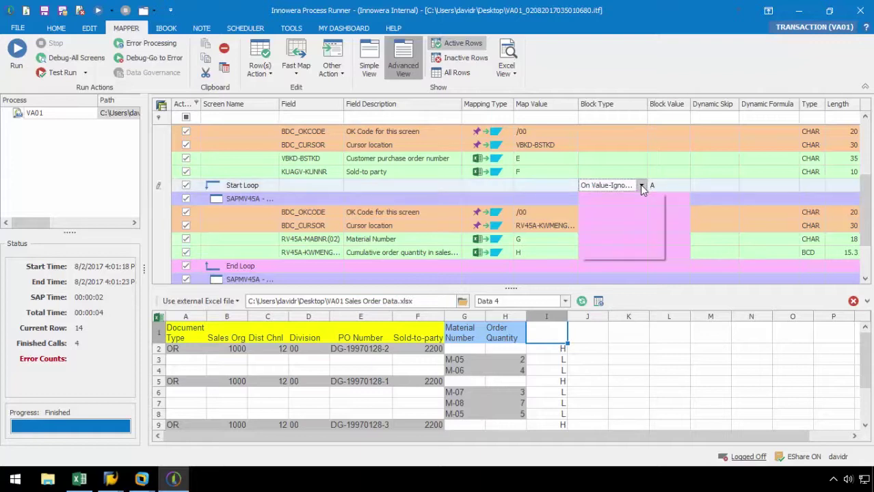
left_click(641, 185)
left_click(611, 254)
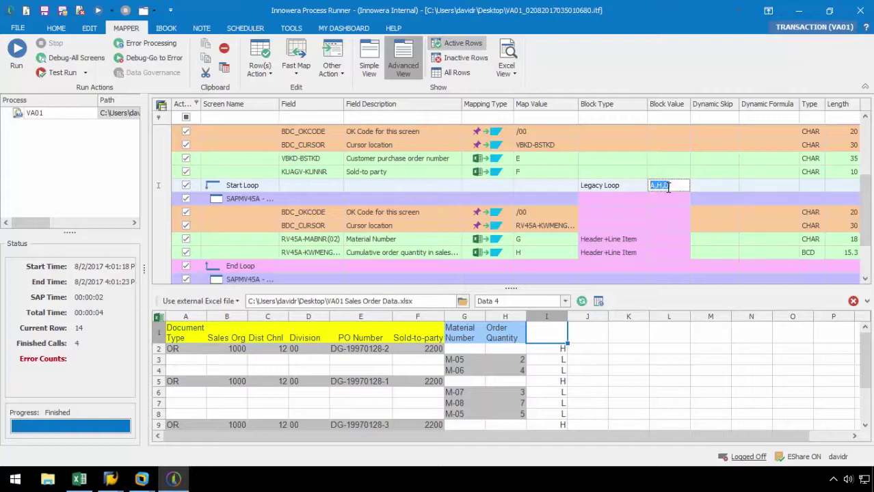
type("I")
left_click(19, 56)
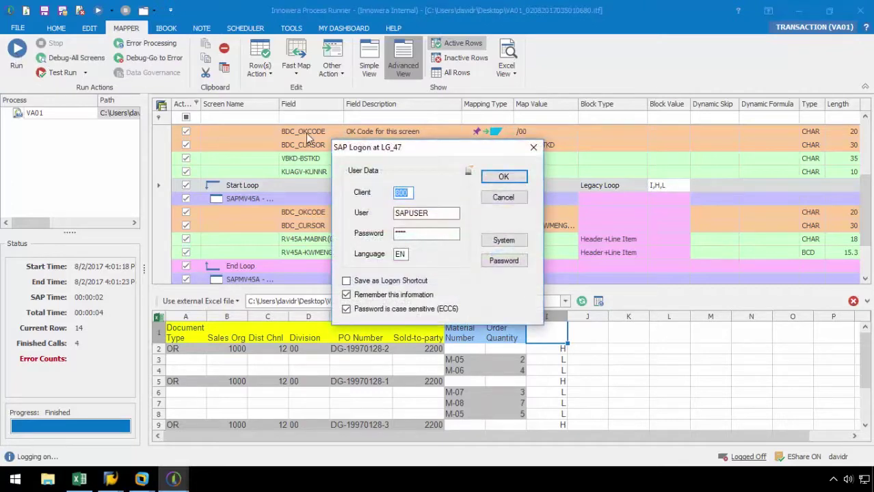
left_click(504, 177)
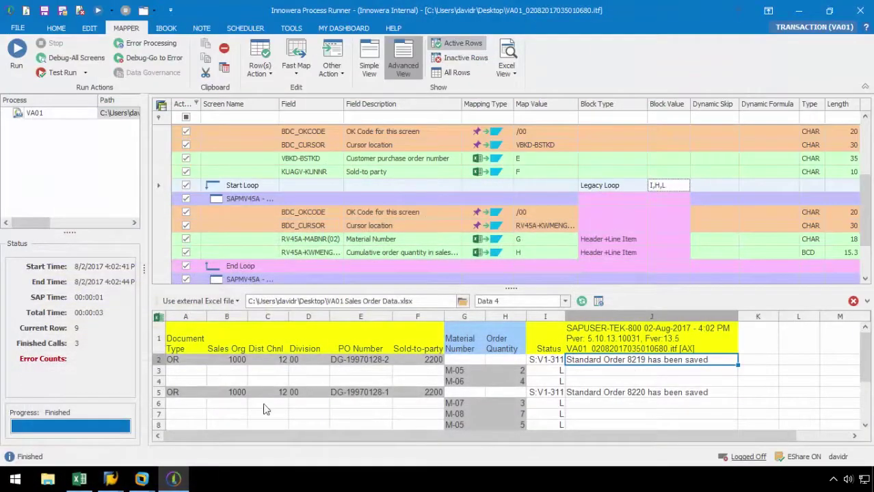
Bring the SAP sales order display forward and open order 8221.
left_click(81, 479)
mouse_move(110, 480)
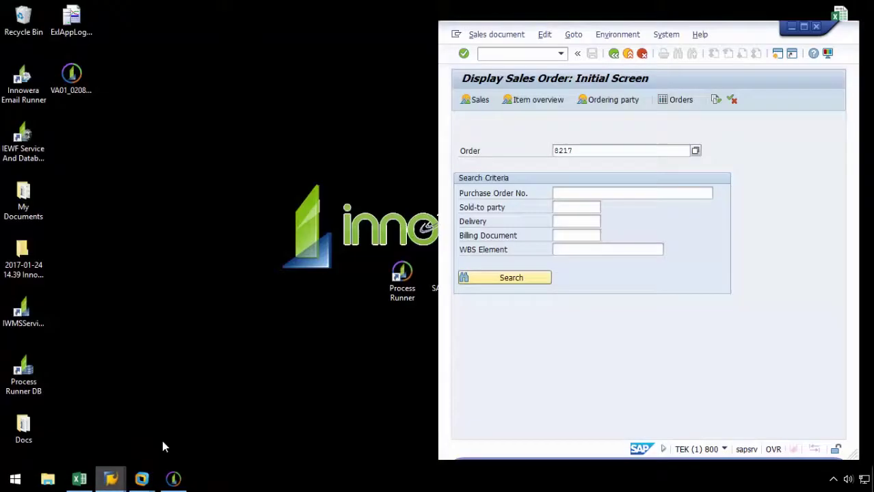
left_click(162, 440)
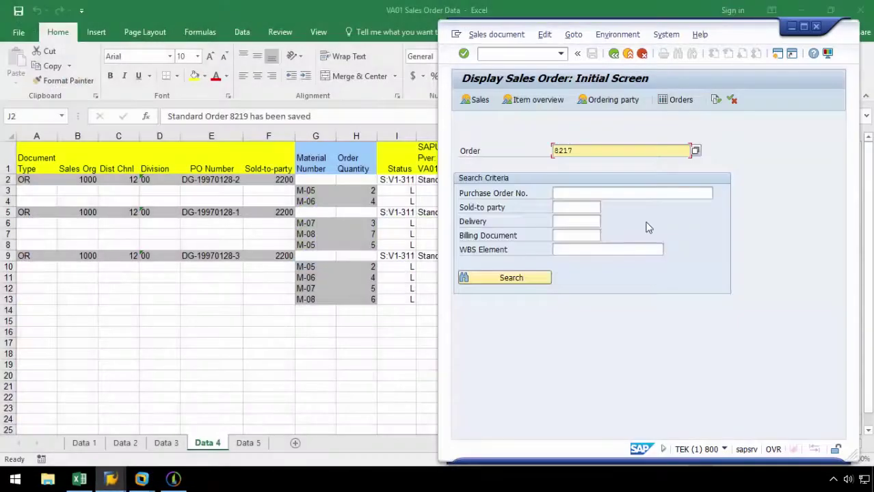
left_click(610, 151)
key("BackSpace")
key("BackSpace")
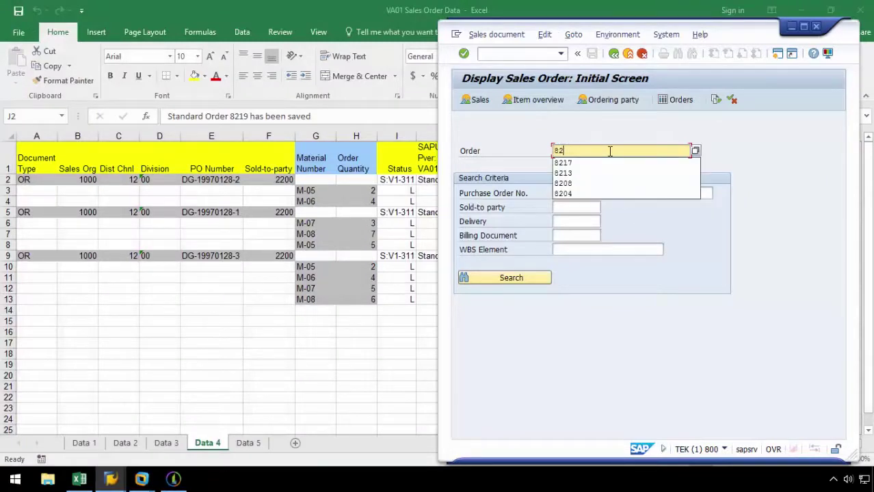
type("21")
key("Return")
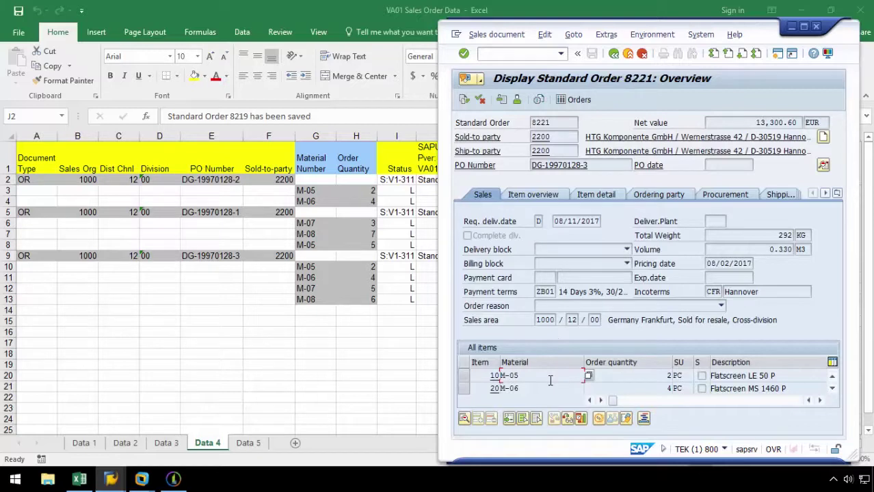
Review order 8221's items M-05 through M-08, go back, and minimize SAP and Excel.
scroll(550, 381, "down", 3)
scroll(549, 380, "up", 1)
scroll(550, 377, "down", 1)
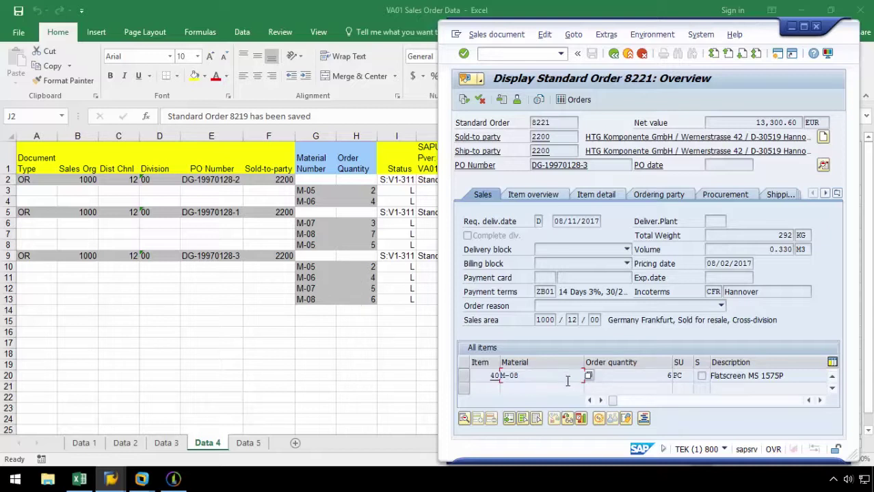
scroll(567, 376, "up", 3)
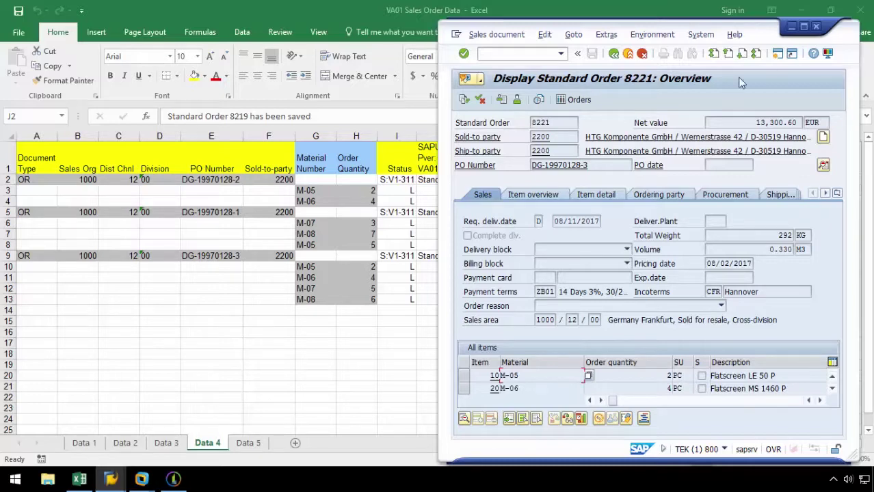
left_click(627, 54)
left_click(791, 27)
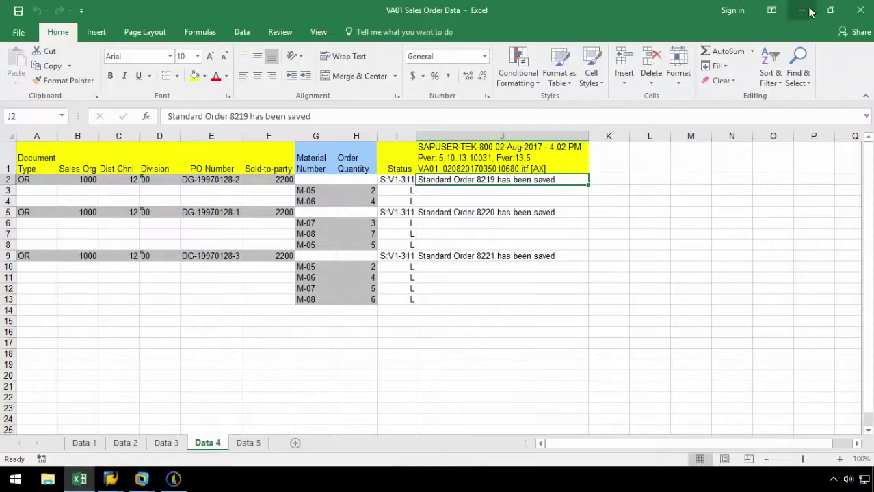
left_click(808, 7)
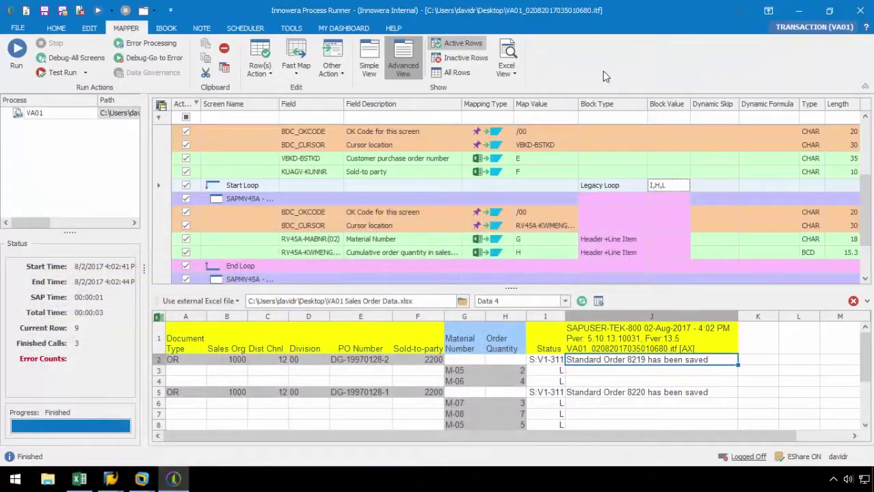
Switch the data source to Data 5 and inspect one order's quantity rows in column H.
left_click(564, 301)
left_click(500, 351)
key("Down")
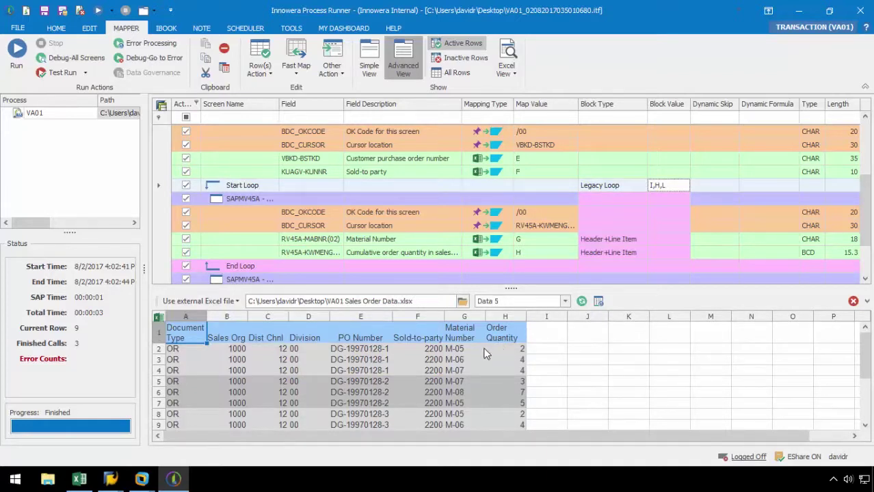
left_click_drag(497, 351, 508, 389)
scroll(498, 377, "down", 1)
scroll(497, 389, "down", 1)
scroll(548, 386, "down", 1)
scroll(548, 386, "up", 3)
left_click(553, 374)
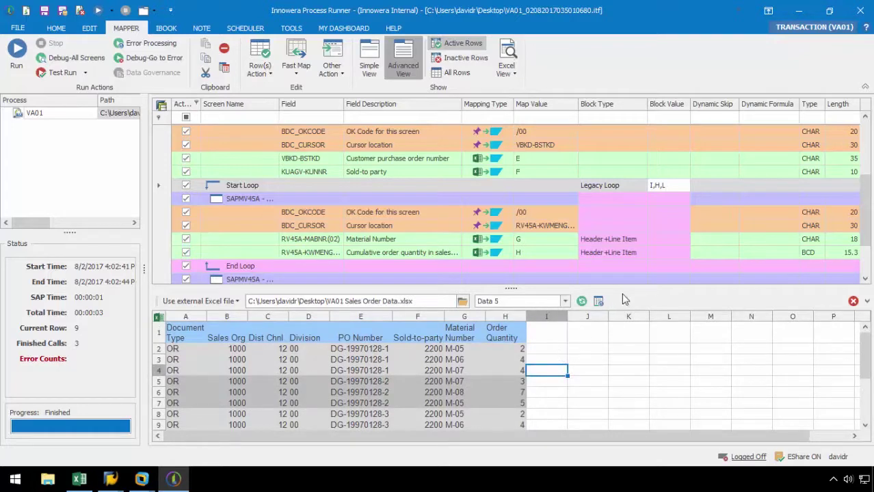
Set the Start Loop to Fix Block with block value 3 and run it against SAP.
left_click(640, 185)
left_click(641, 186)
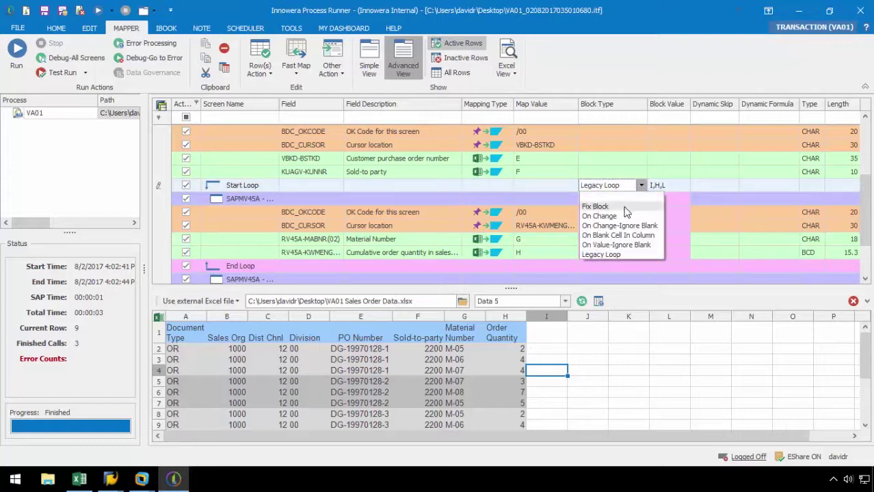
left_click(625, 204)
left_click(669, 185)
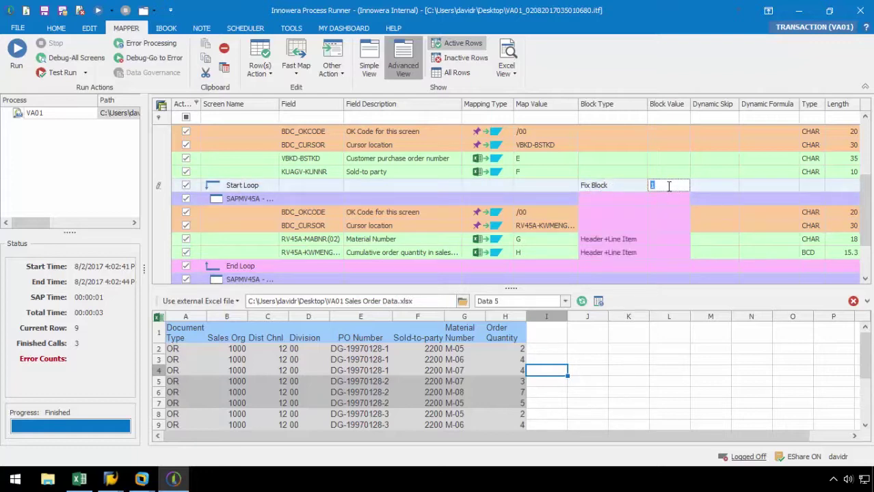
type("3")
left_click(559, 335)
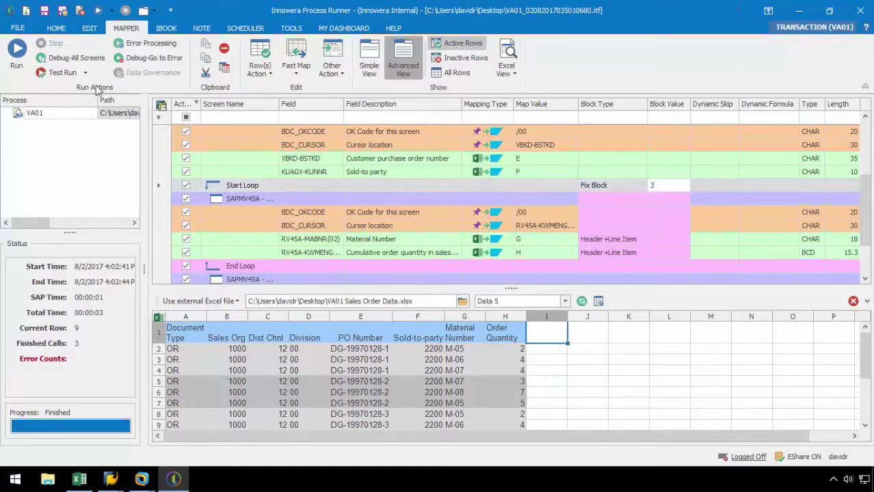
left_click(17, 53)
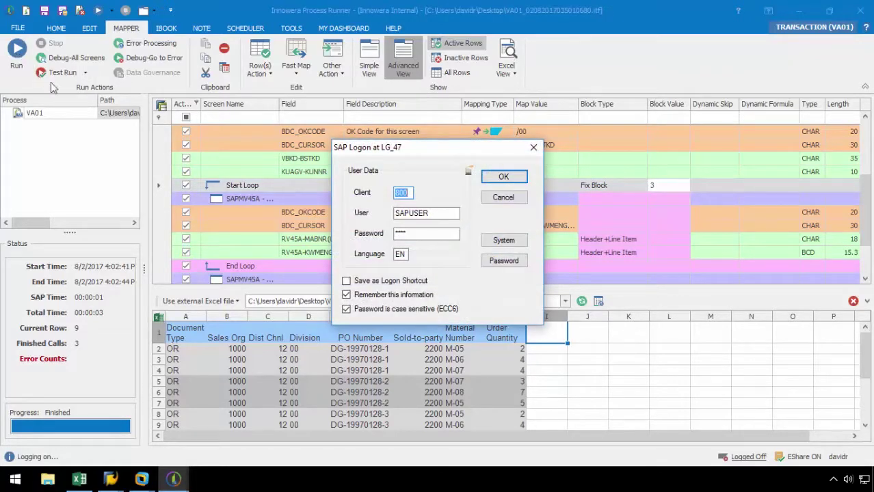
left_click(487, 178)
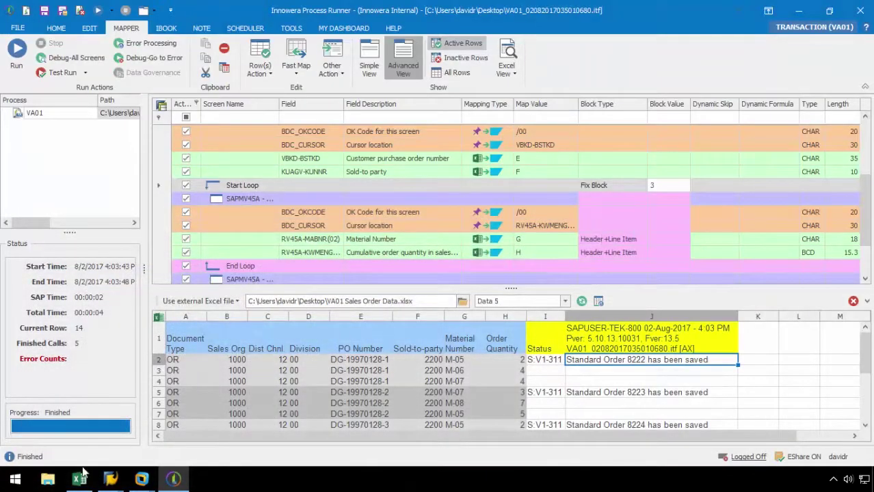
In the Excel run log, select the saved message for order 8224.
left_click(80, 476)
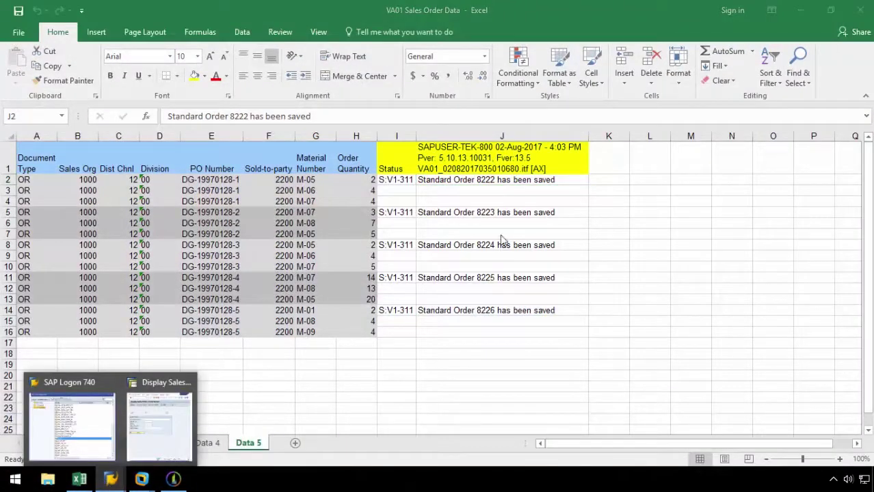
left_click(501, 234)
left_click(502, 245)
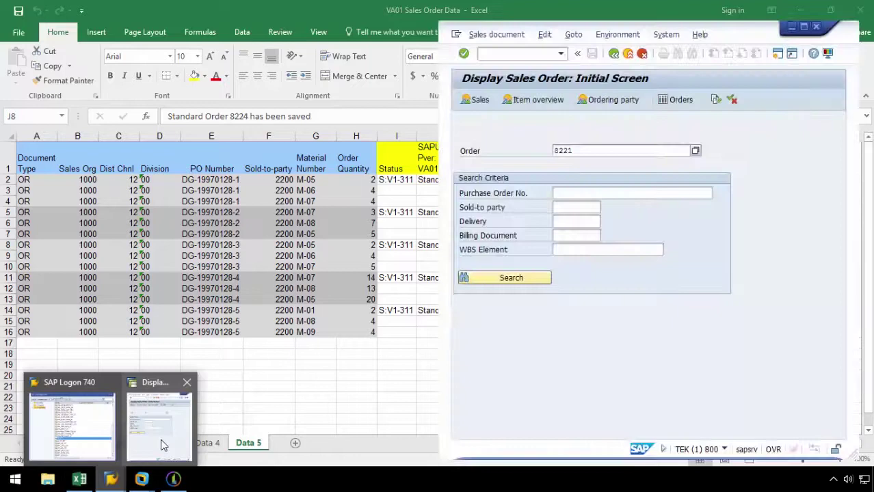
Display order 8224 in SAP and scroll through its items M-05, M-06 and M-07.
left_click(162, 445)
left_click(595, 151)
key("BackSpace")
type("4")
key("Return")
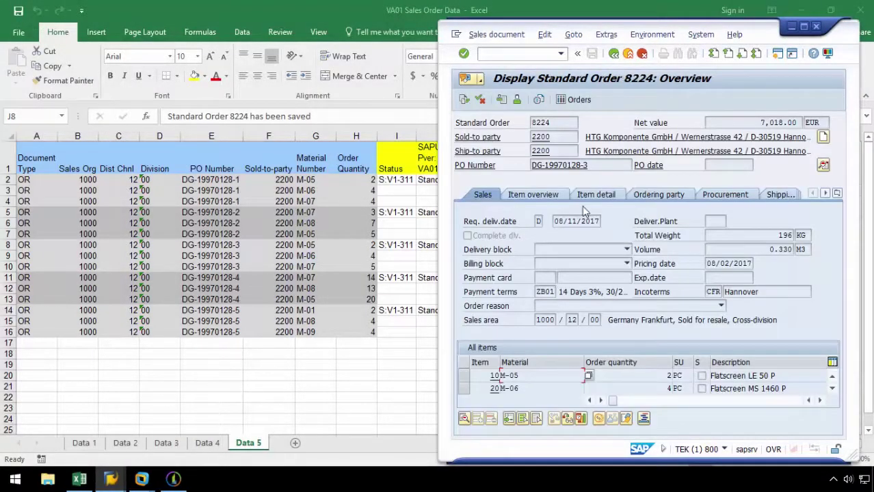
scroll(529, 382, "down", 2)
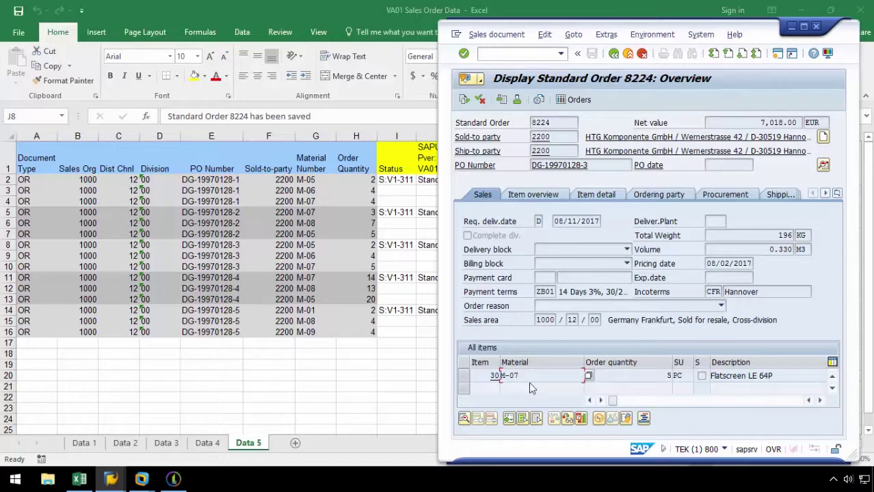
scroll(532, 386, "up", 2)
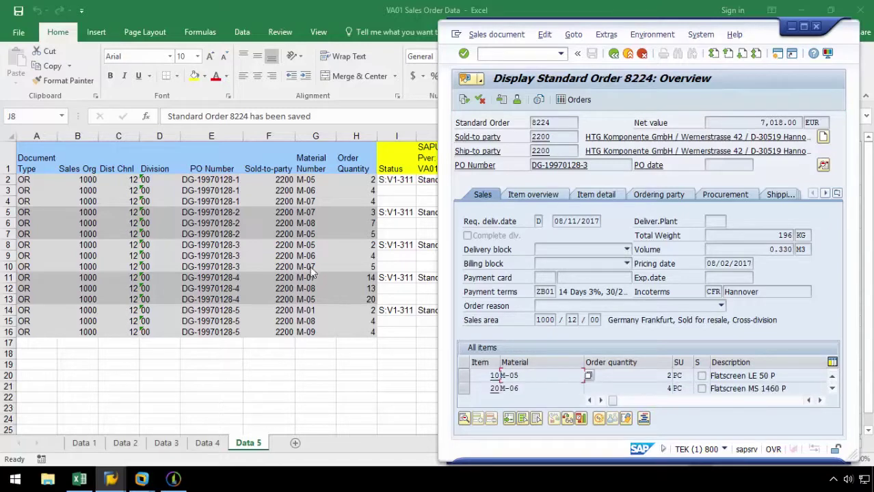